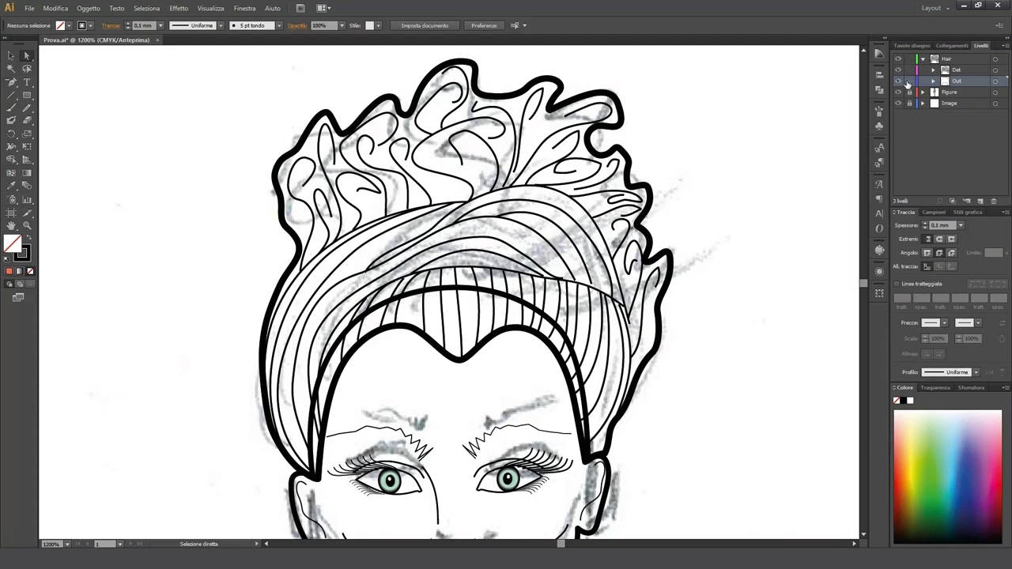
Select the outer hair outline path on the Out layer.
click(995, 81)
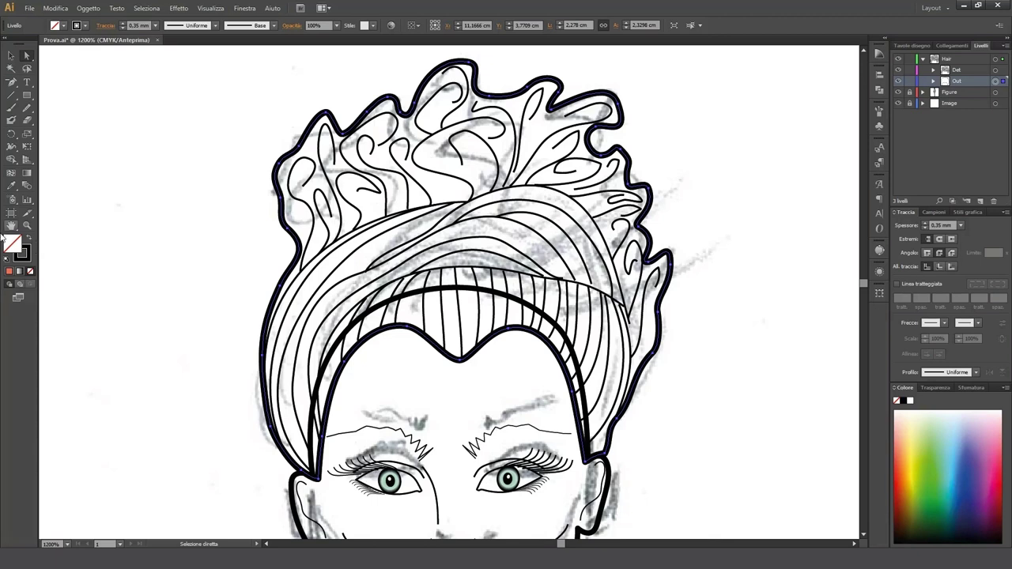
Change the hair fill from white to salmon pink ED8472.
key(super)
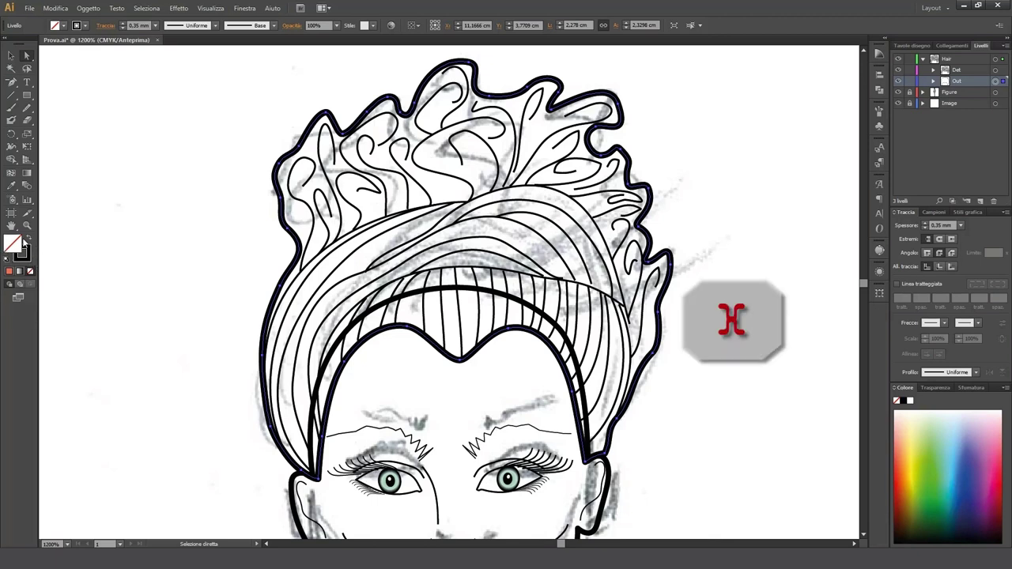
double_click(13, 254)
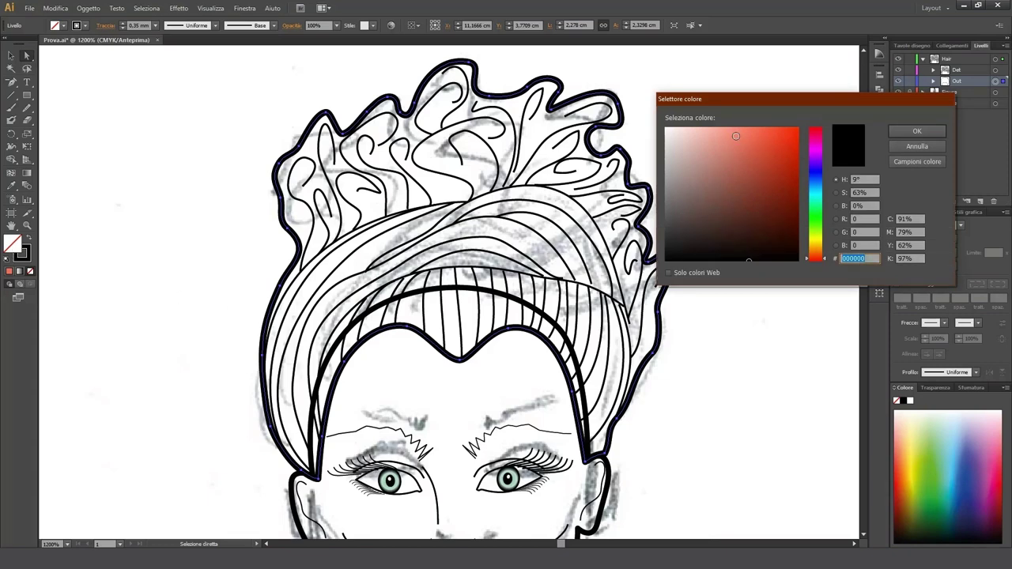
click(734, 136)
click(915, 131)
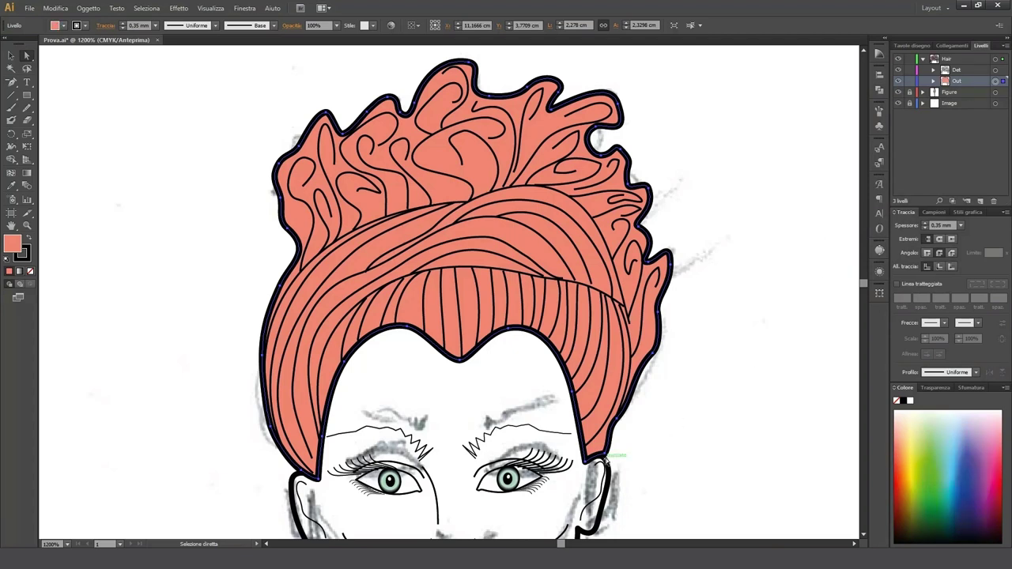
click(970, 387)
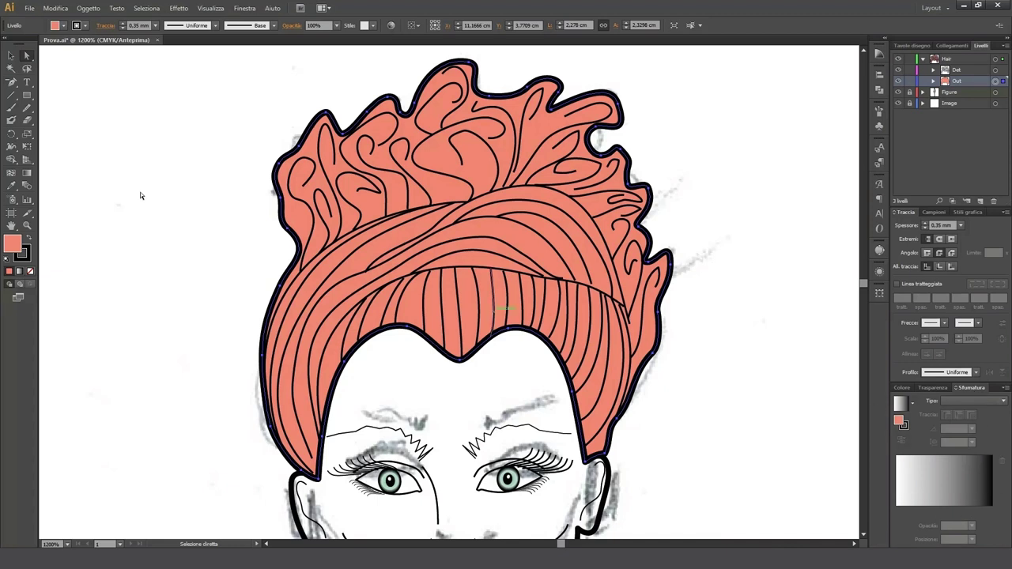
Set the hair fill to red DD2D1B and apply a near-white-to-red linear gradient.
key(g)
key(x)
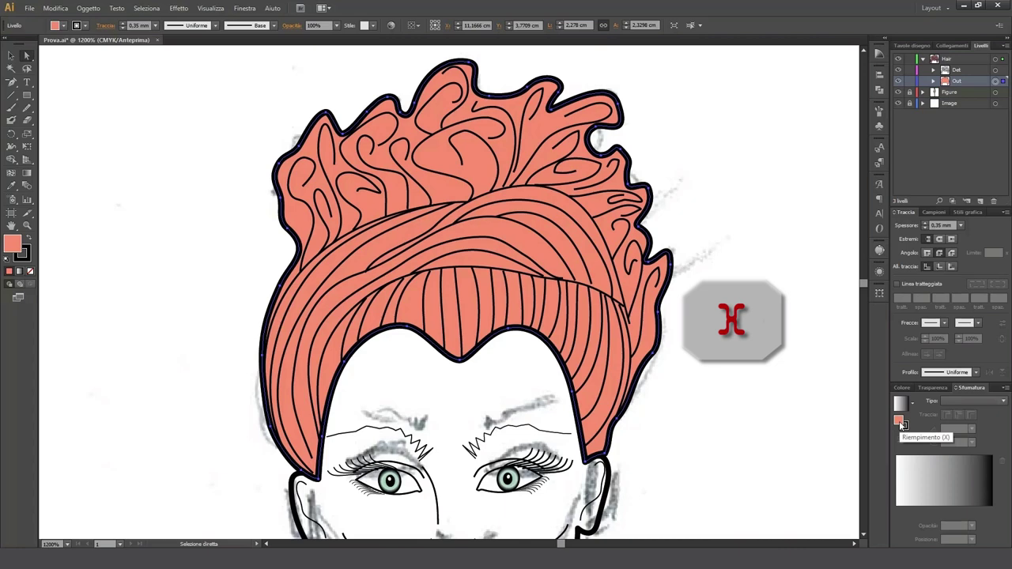
double_click(900, 422)
key(ctrl+v)
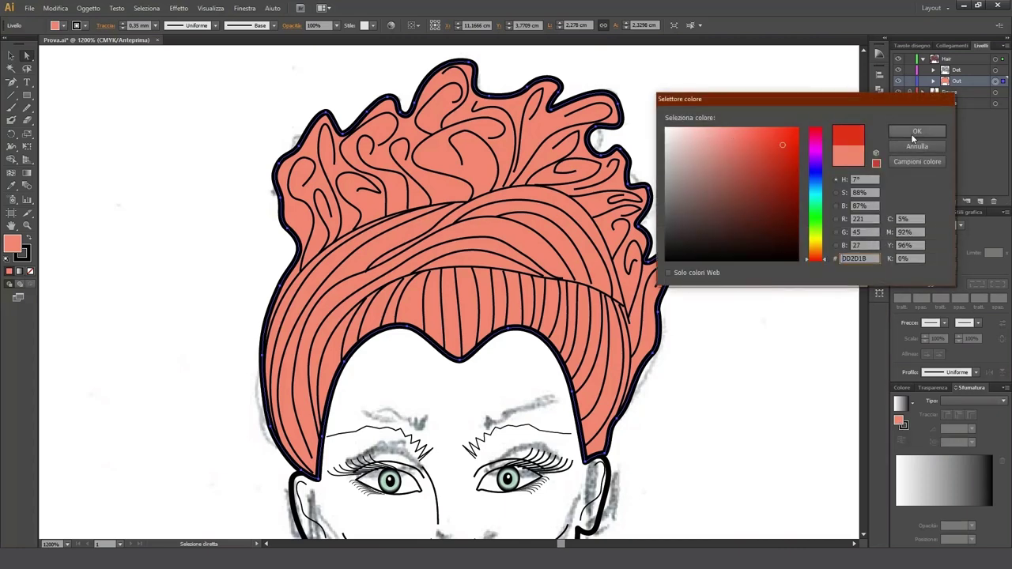
click(916, 131)
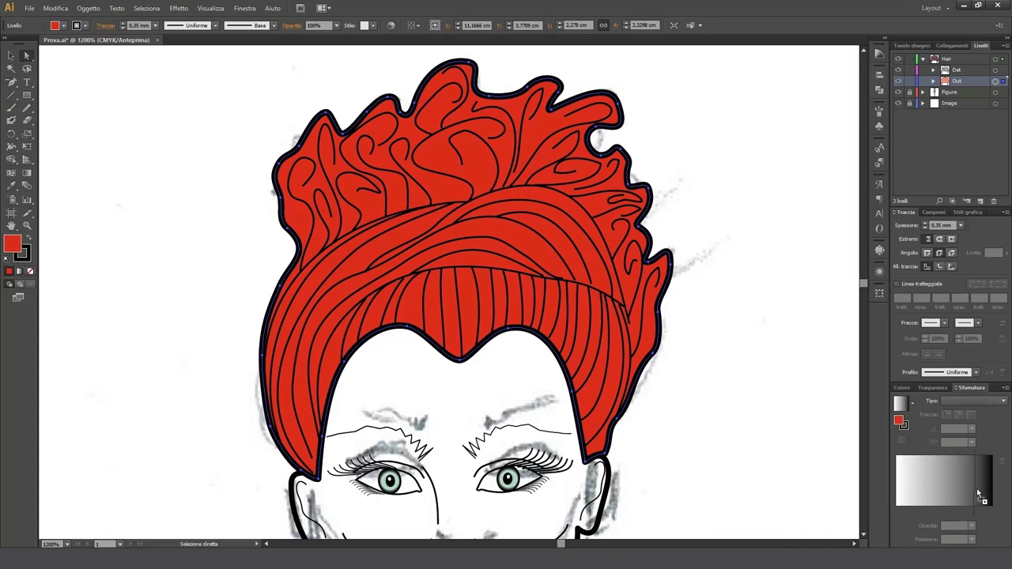
click(979, 495)
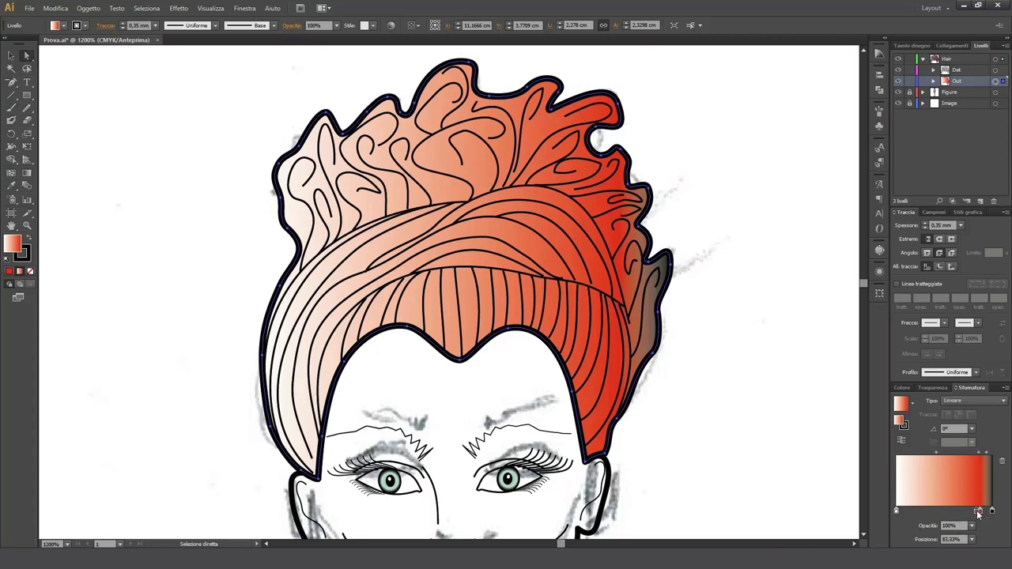
Rework the gradient stops: remove the dark end, add peach at 98.92%, and place red at 32.26%.
mouse_move(980, 511)
mouse_down()
mouse_move(906, 511)
mouse_move(989, 512)
mouse_up()
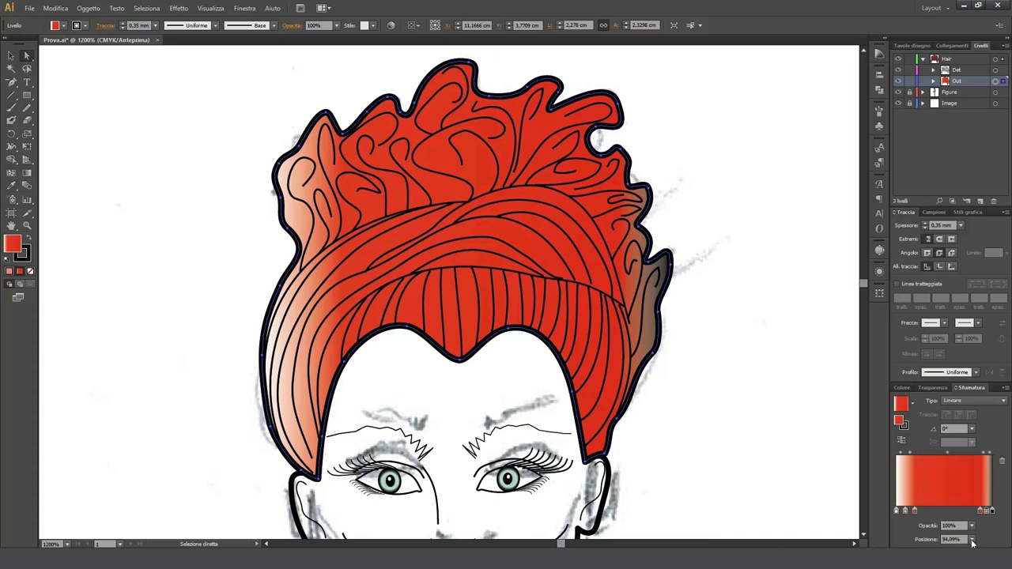
key(ctrl+z)
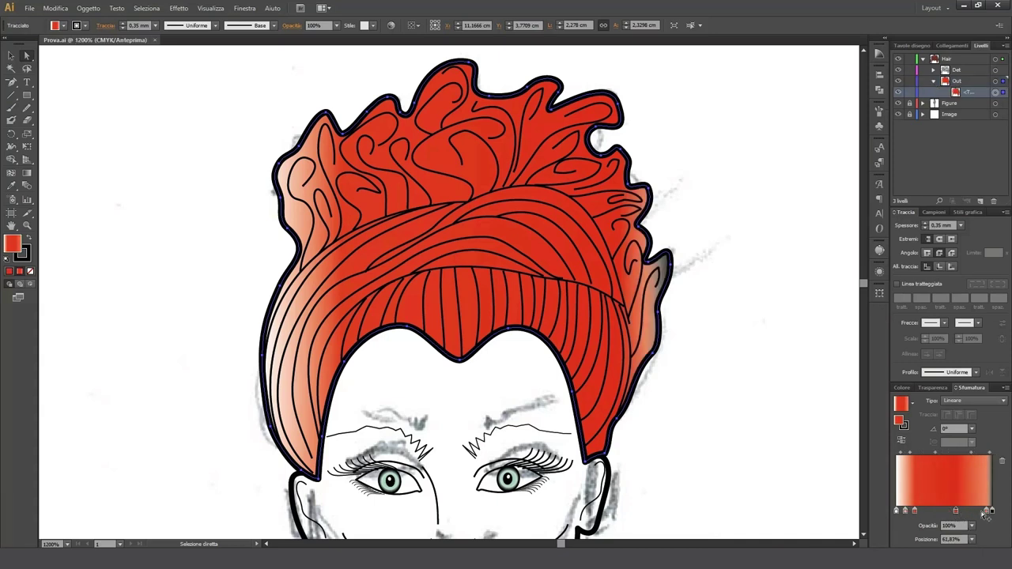
key(ctrl+z)
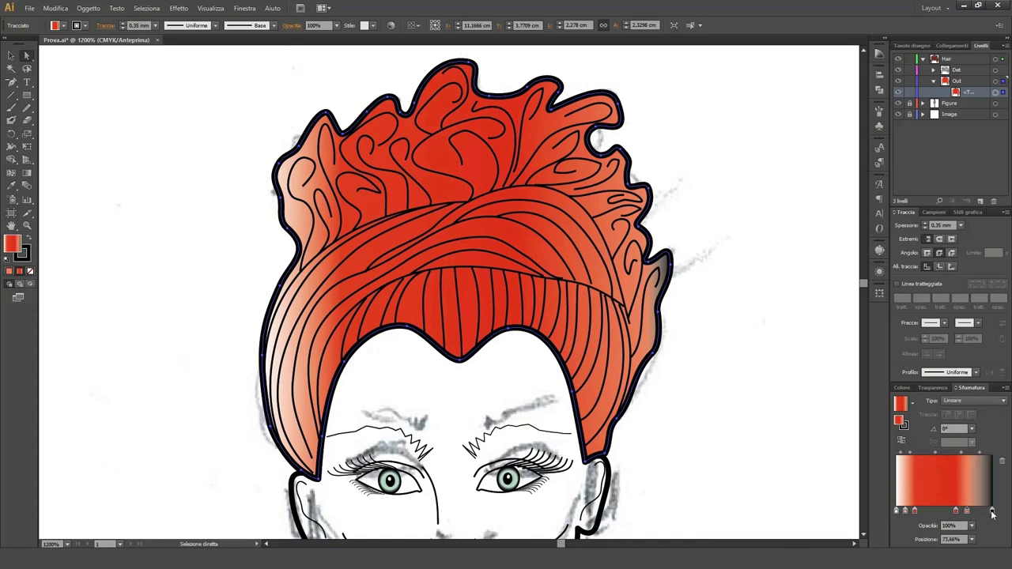
click(992, 511)
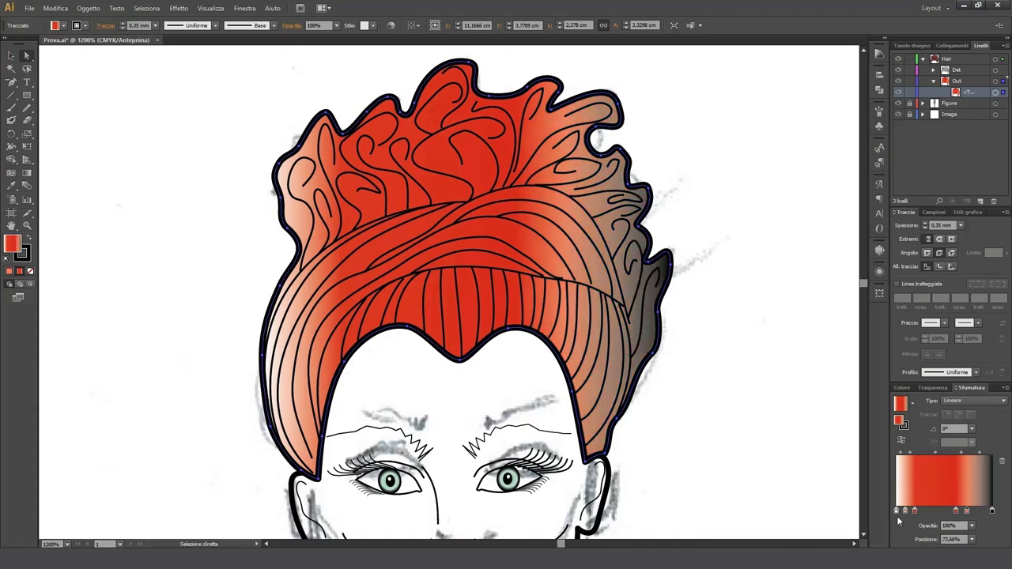
click(1003, 462)
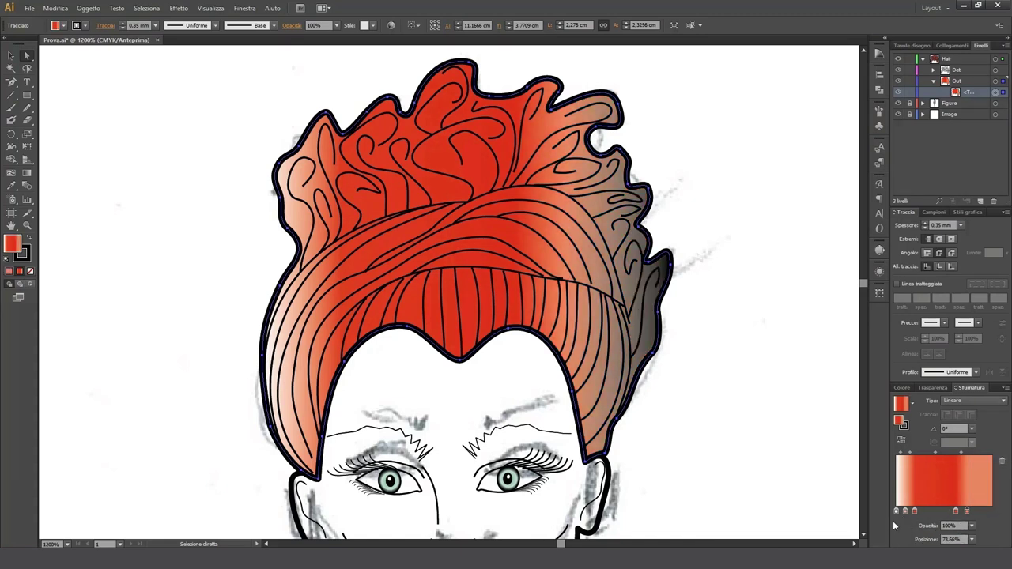
click(992, 511)
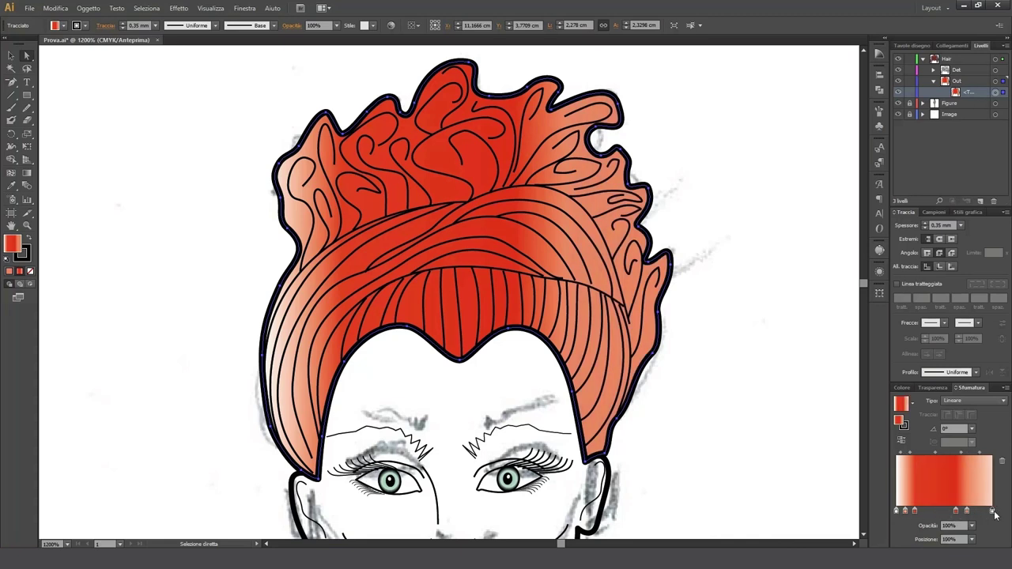
drag(995, 514, 990, 517)
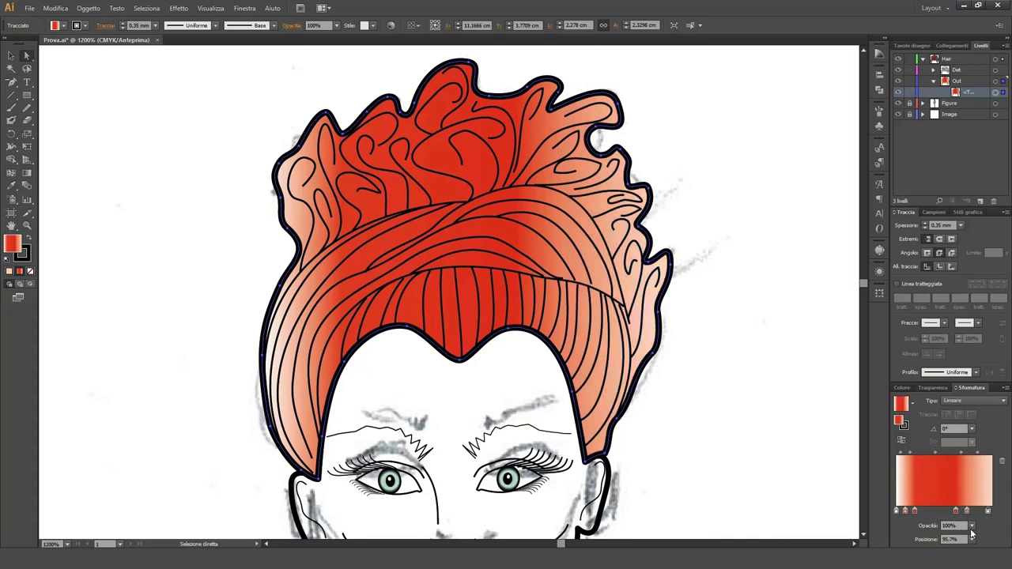
drag(915, 511, 927, 512)
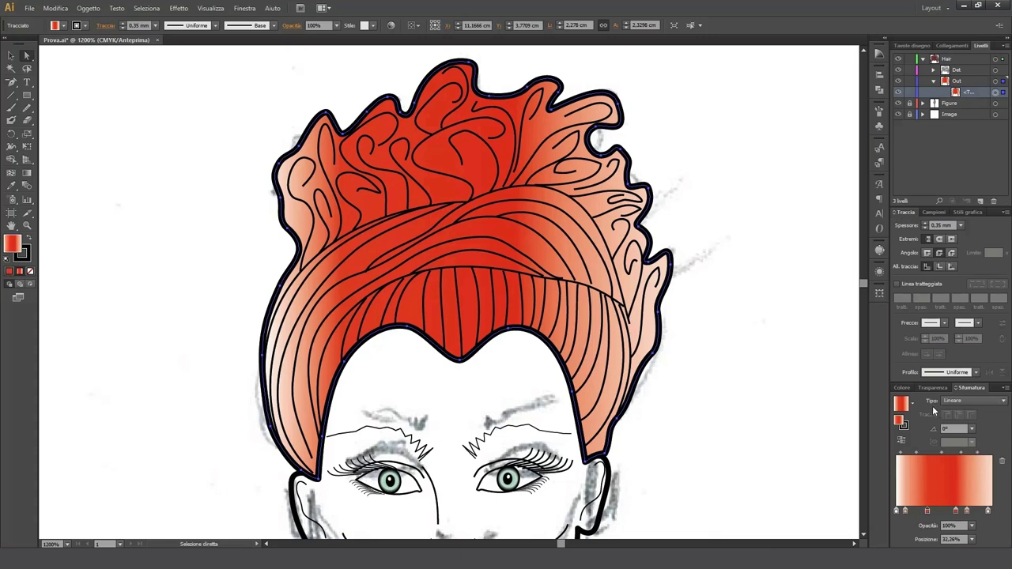
Keep the gradient linear, move the left red stop to 16.13%, and set the angle to 42°.
click(1003, 403)
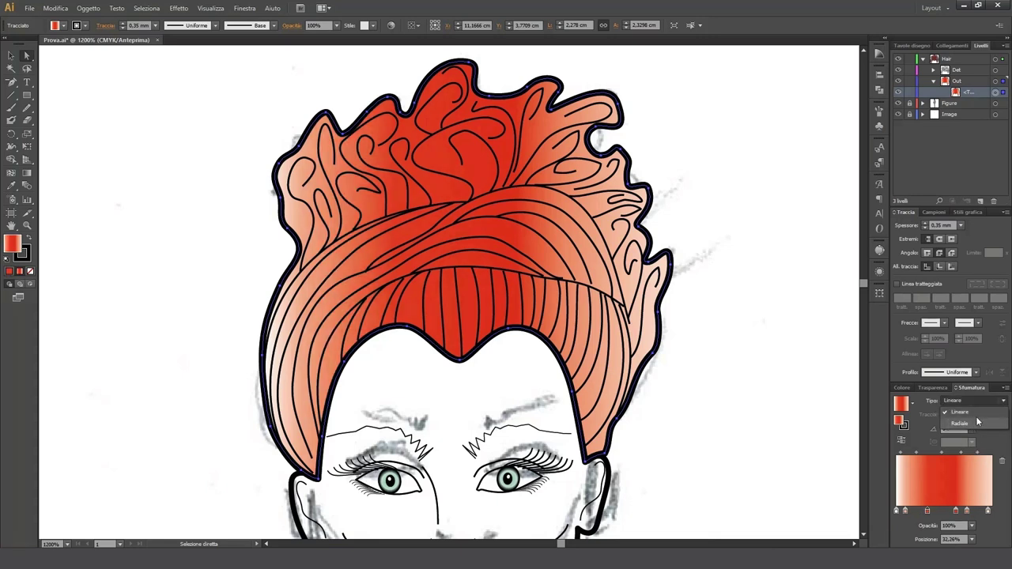
click(972, 413)
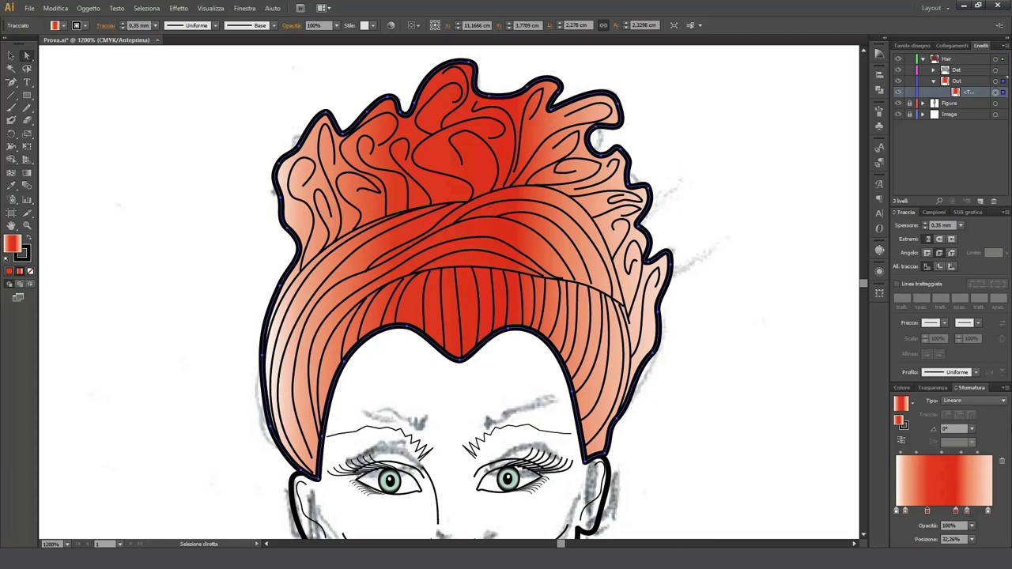
drag(905, 510, 911, 511)
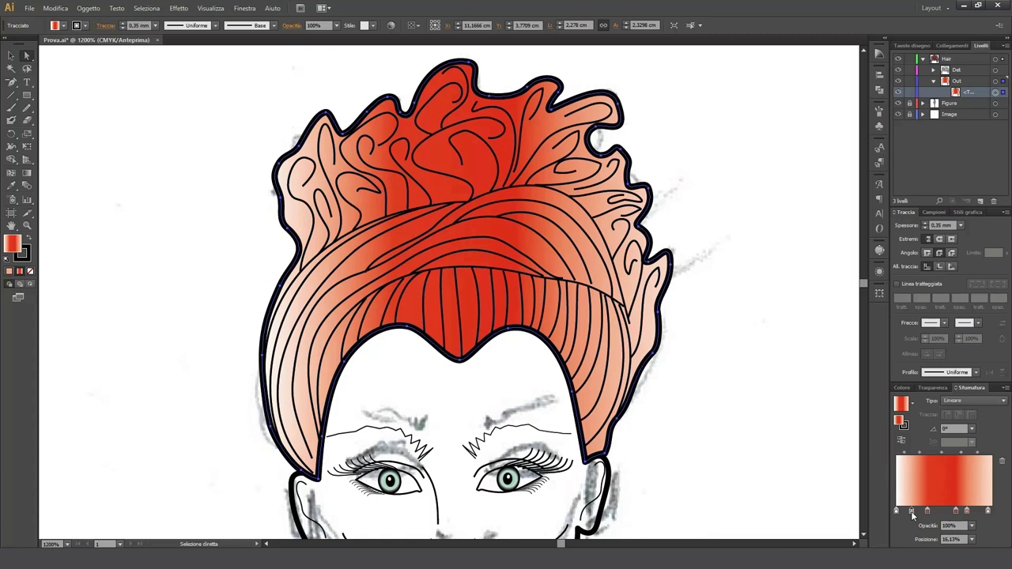
click(965, 429)
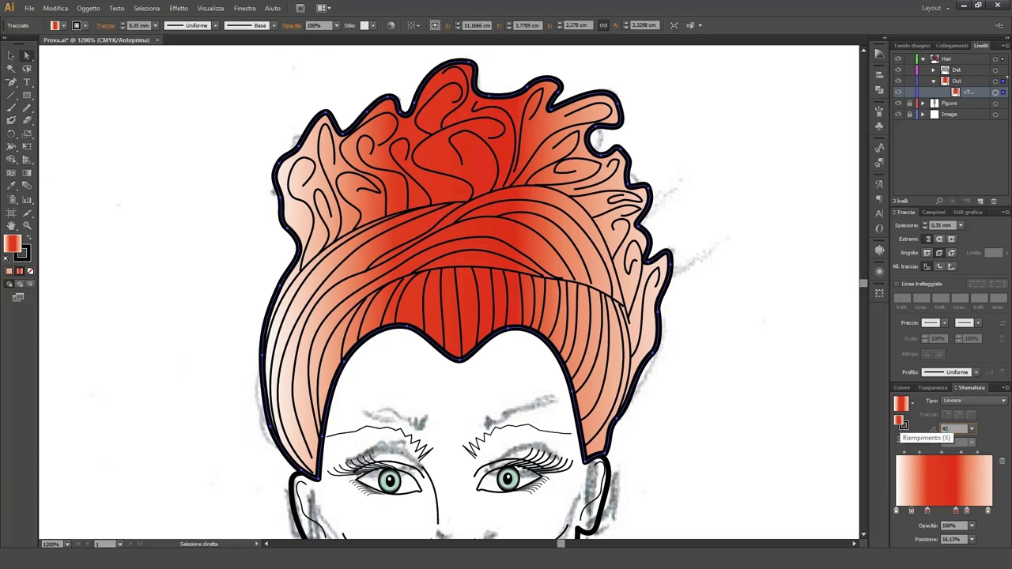
text(42)
key(Return)
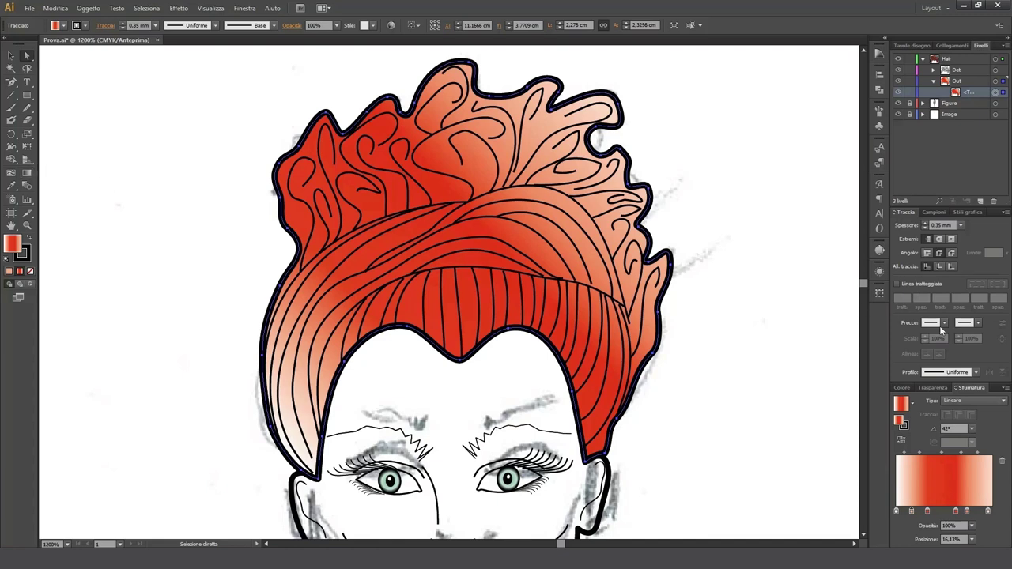
Recolour the left gradient stop to pale orange.
double_click(912, 511)
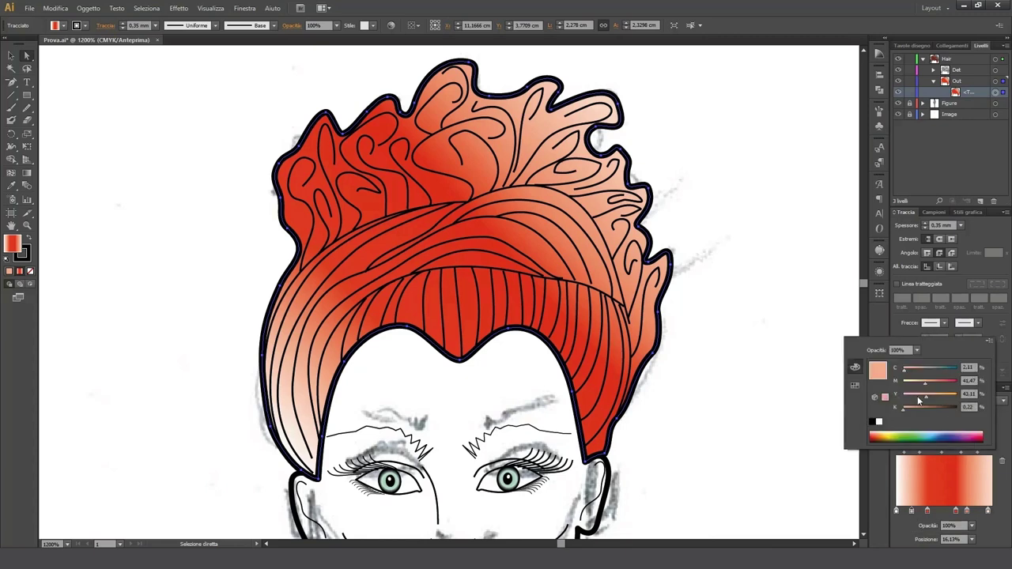
click(947, 393)
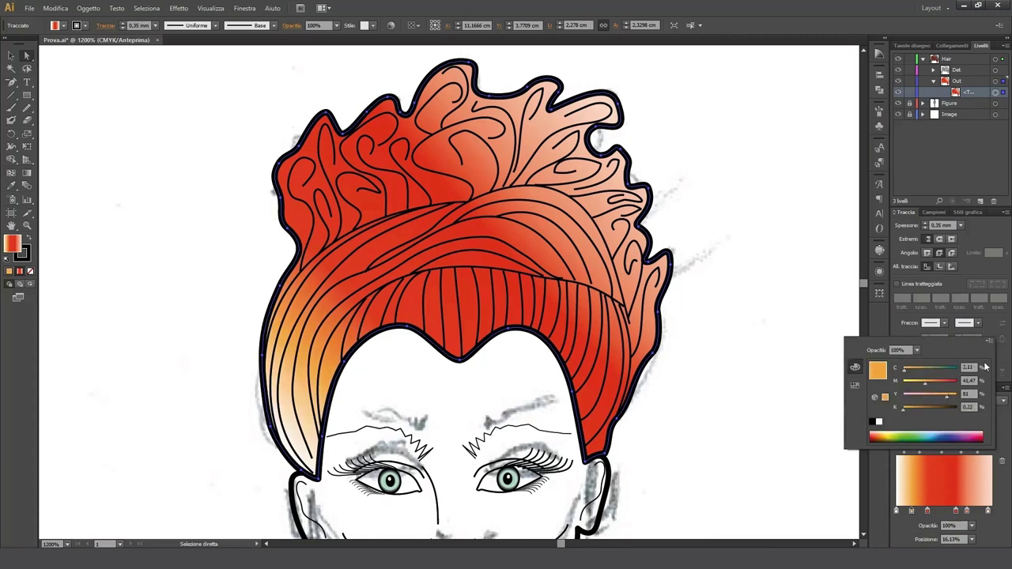
key(Return)
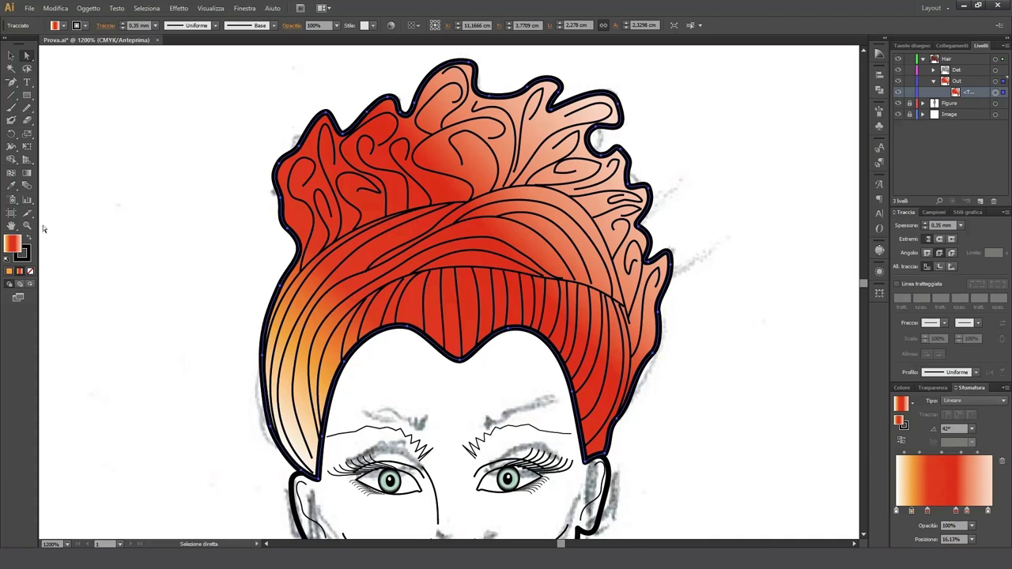
click(26, 172)
Make the 73.66% stop orange, move a stop to 49.46%, and add one at 80.65%.
double_click(967, 511)
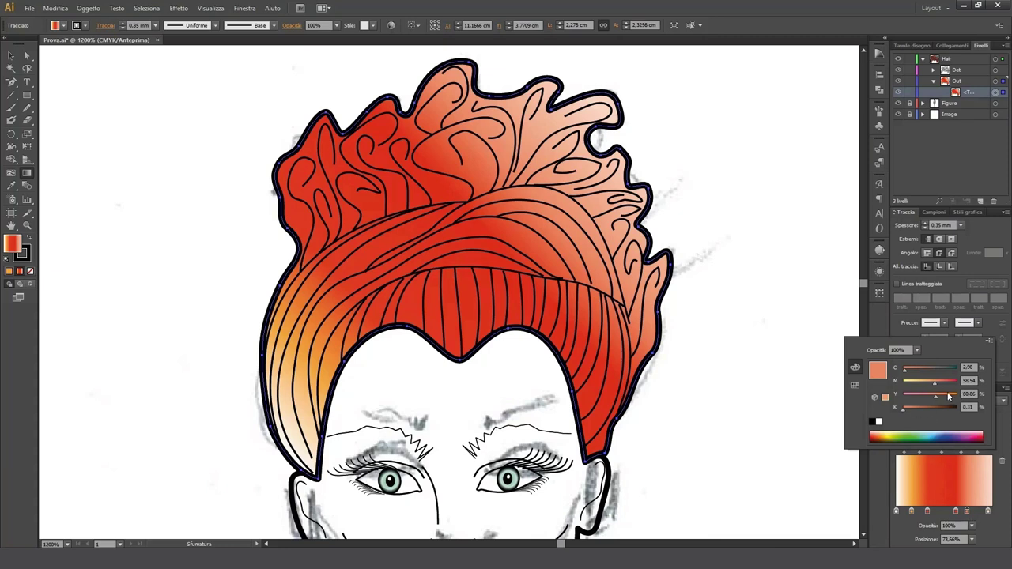
click(956, 511)
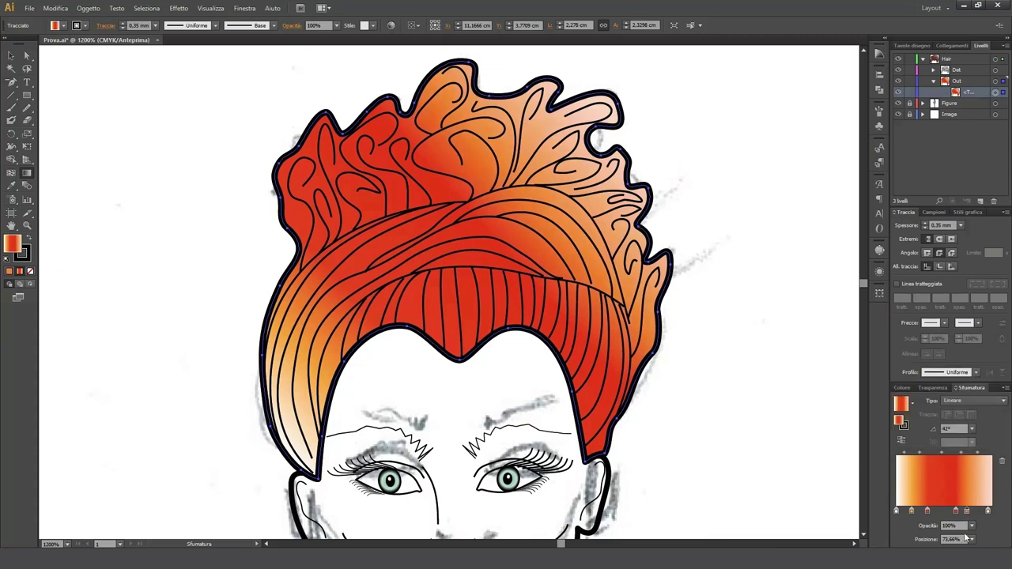
drag(956, 511, 933, 512)
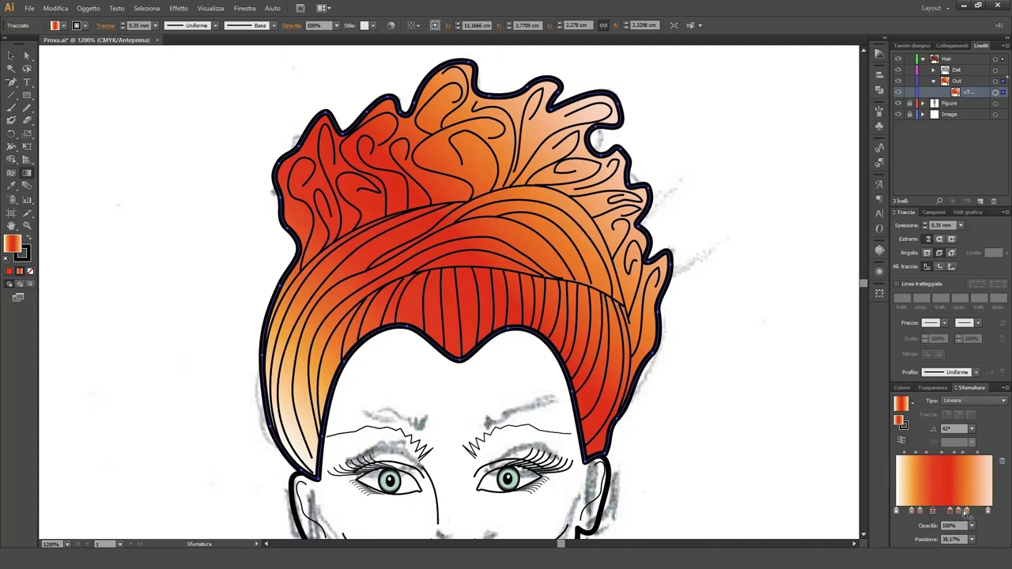
click(973, 513)
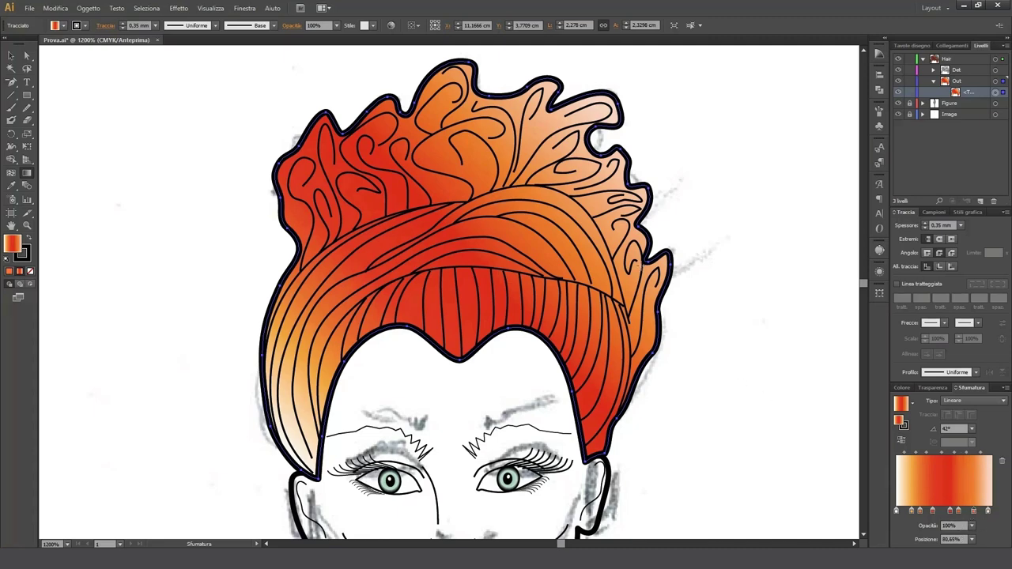
Show the Gradient Annotator and tilt the hair gradient to about 28.2°.
click(211, 8)
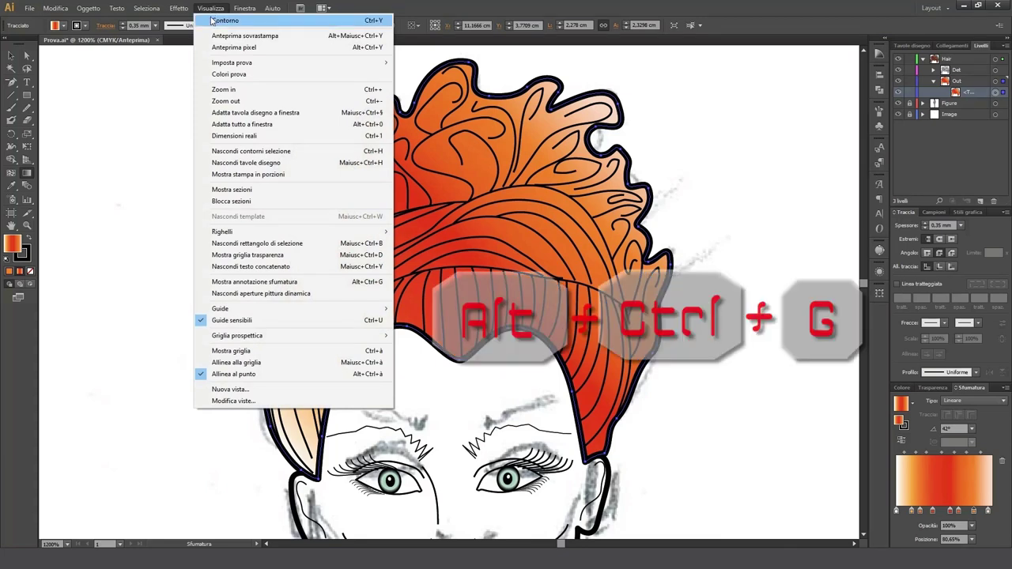
click(271, 281)
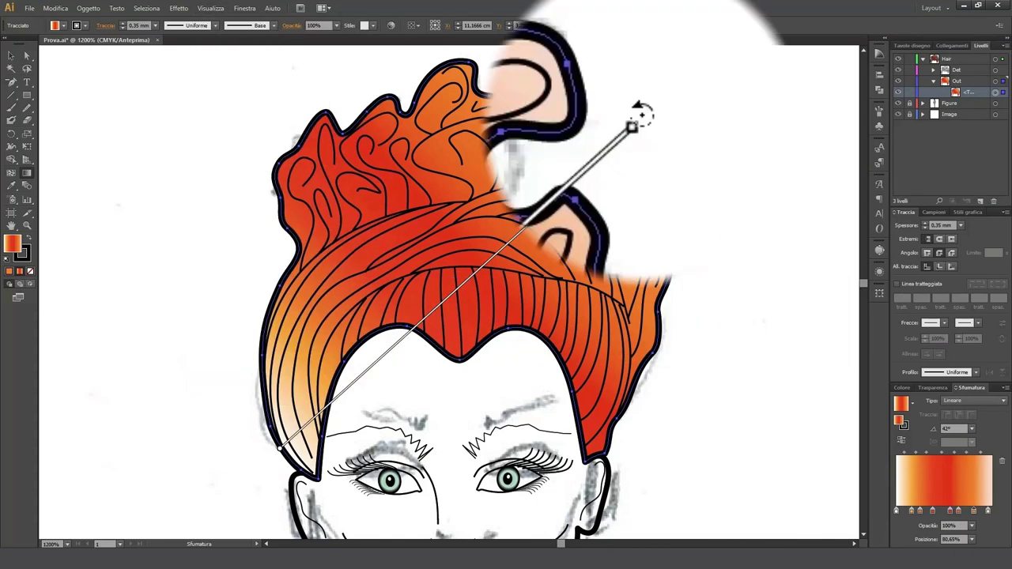
mouse_move(642, 113)
mouse_down()
mouse_move(612, 76)
mouse_move(636, 150)
mouse_move(715, 255)
mouse_up()
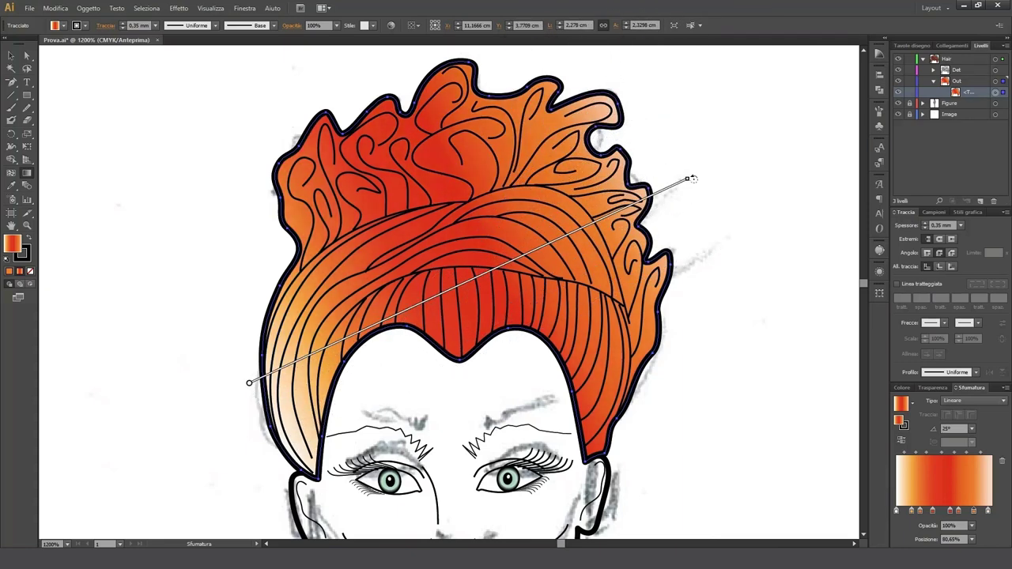
mouse_move(690, 179)
mouse_down()
mouse_move(685, 158)
mouse_move(682, 167)
mouse_up()
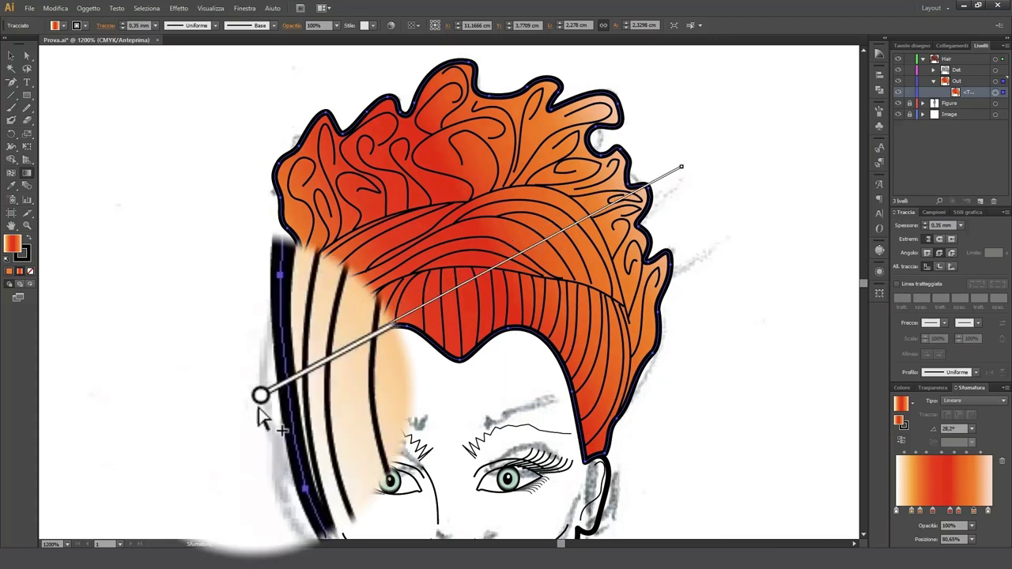
Shift the gradient line across the hair and rebalance its end toward the upper right.
mouse_move(257, 400)
mouse_move(261, 400)
mouse_down()
mouse_move(313, 368)
mouse_move(247, 399)
mouse_move(264, 391)
mouse_up()
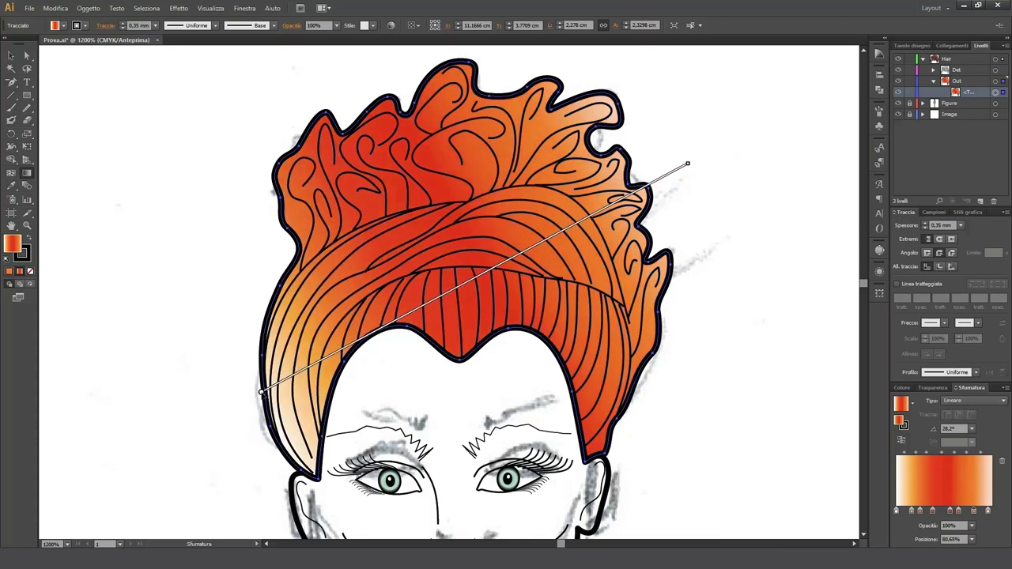
mouse_move(691, 174)
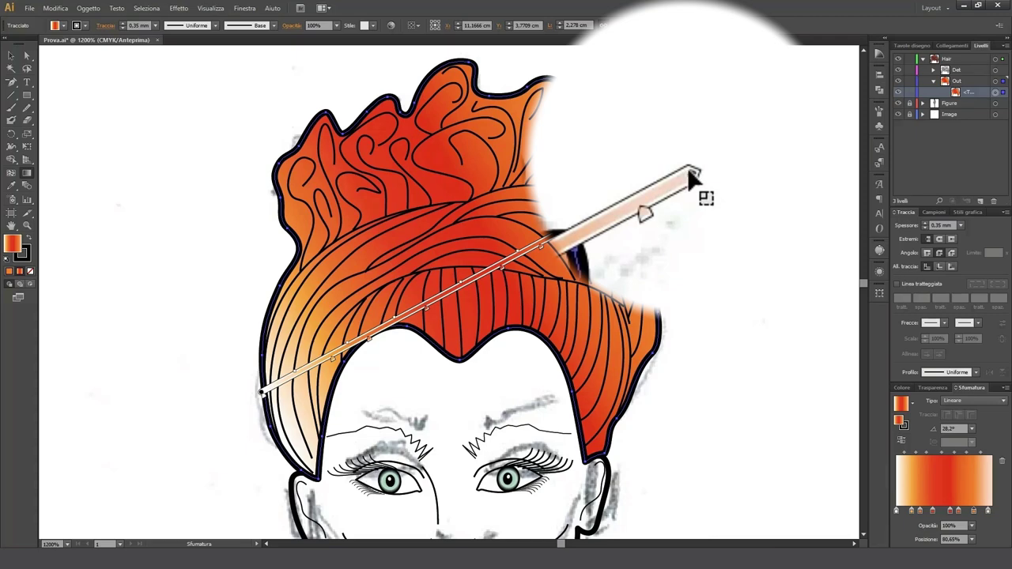
mouse_move(691, 177)
mouse_down()
mouse_move(771, 122)
mouse_move(558, 235)
mouse_up()
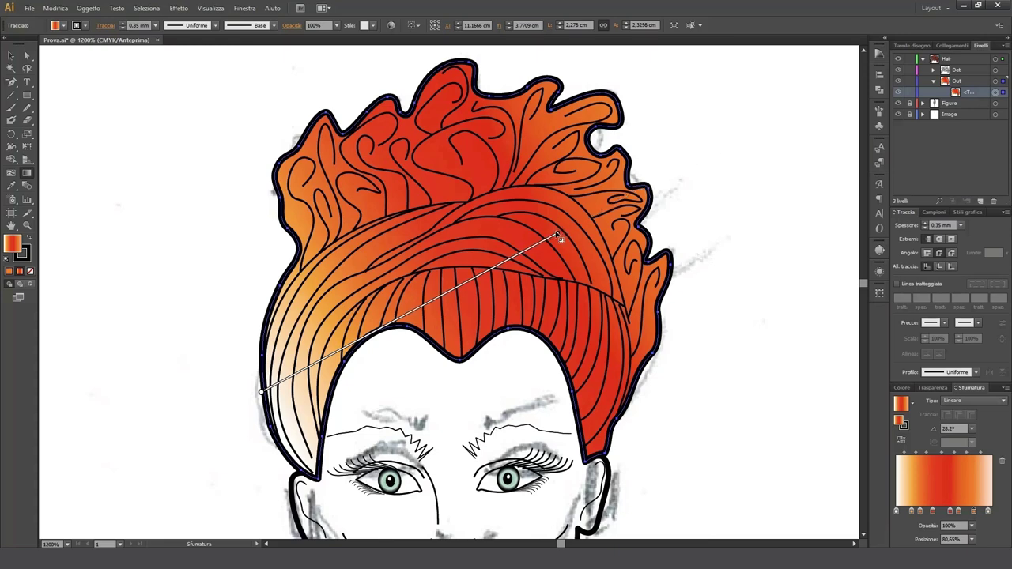
drag(559, 233, 616, 203)
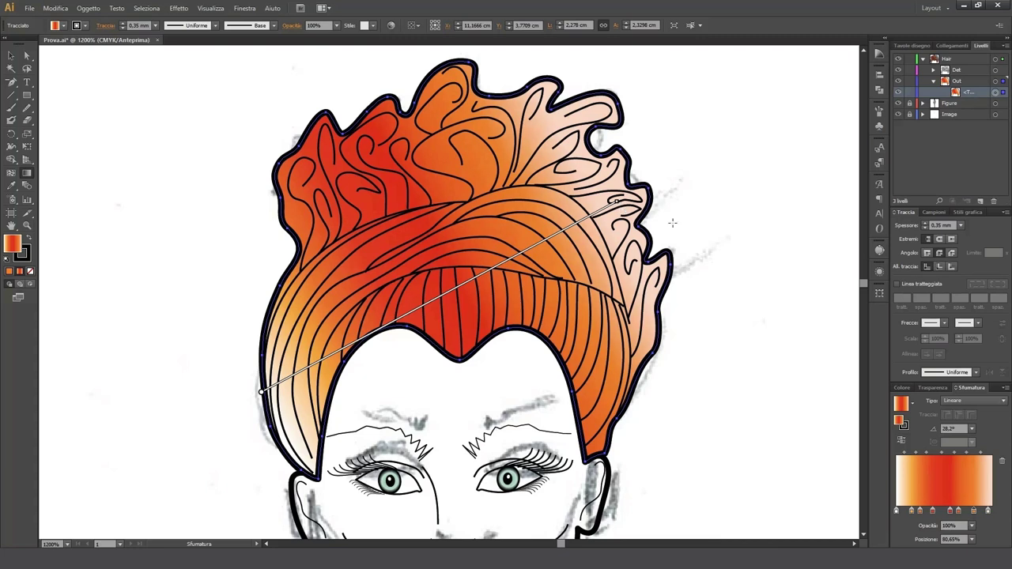
mouse_move(462, 292)
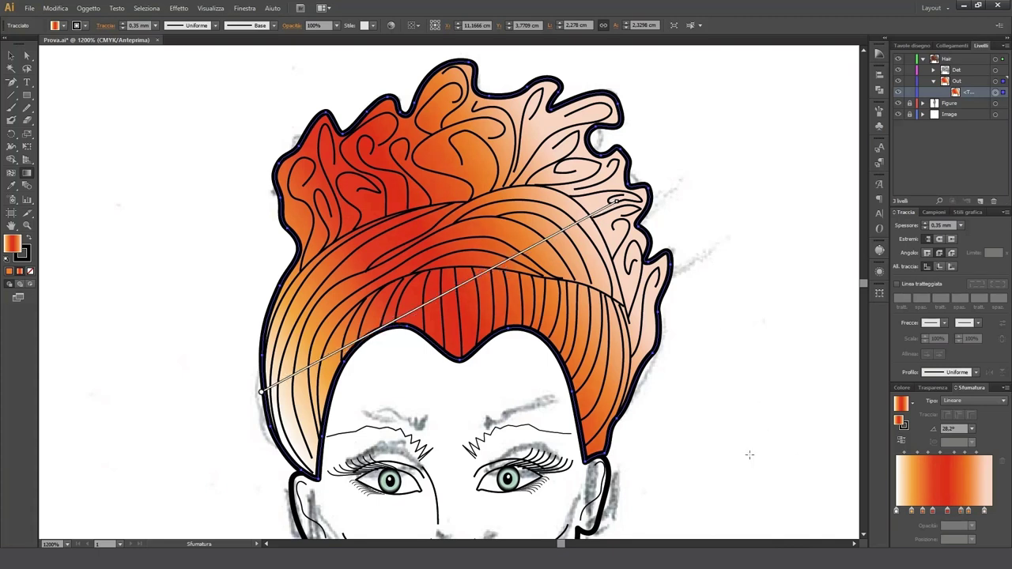
Select the hair path on the Out layer and set its stroke to None.
click(966, 82)
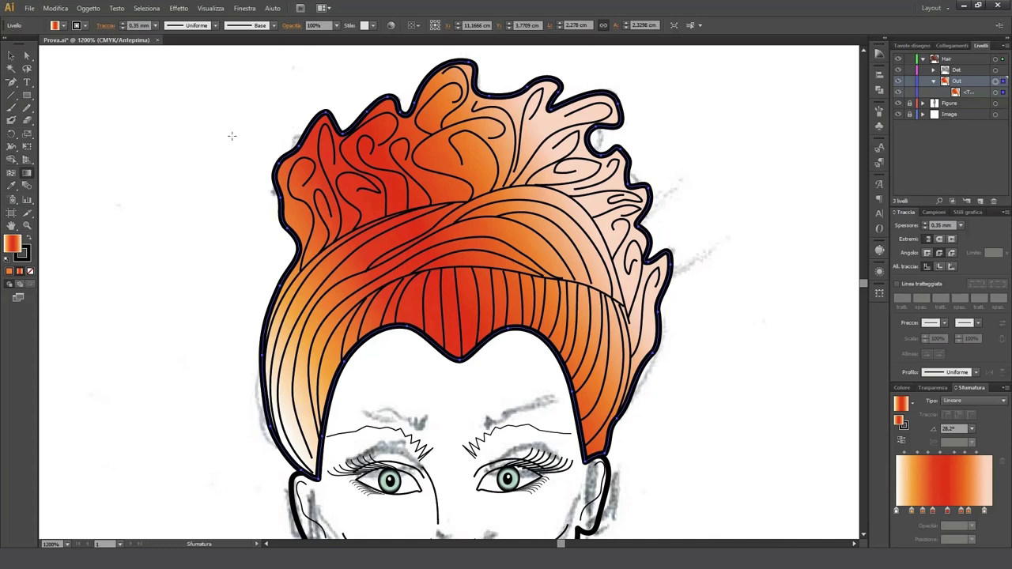
click(30, 272)
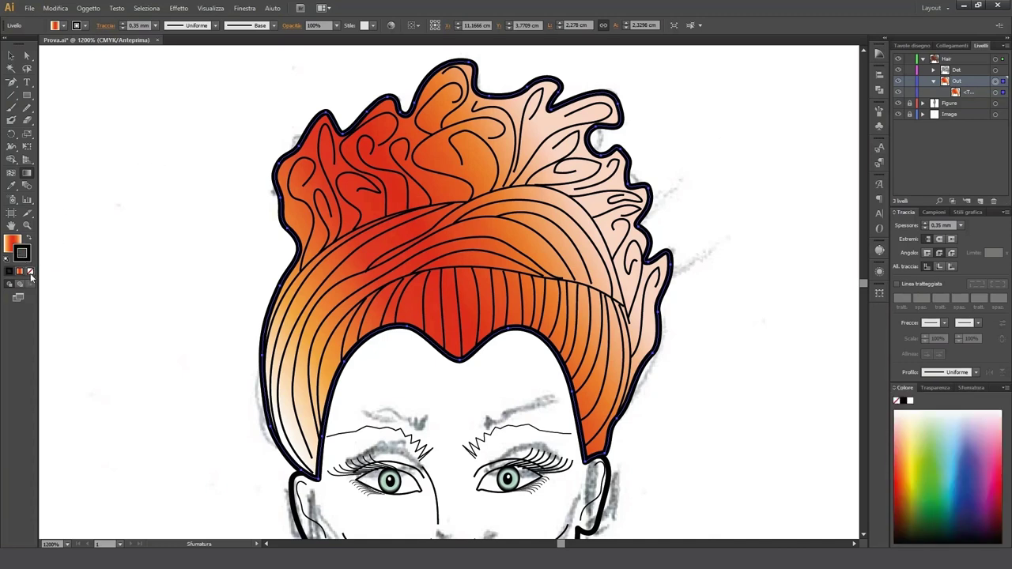
click(31, 272)
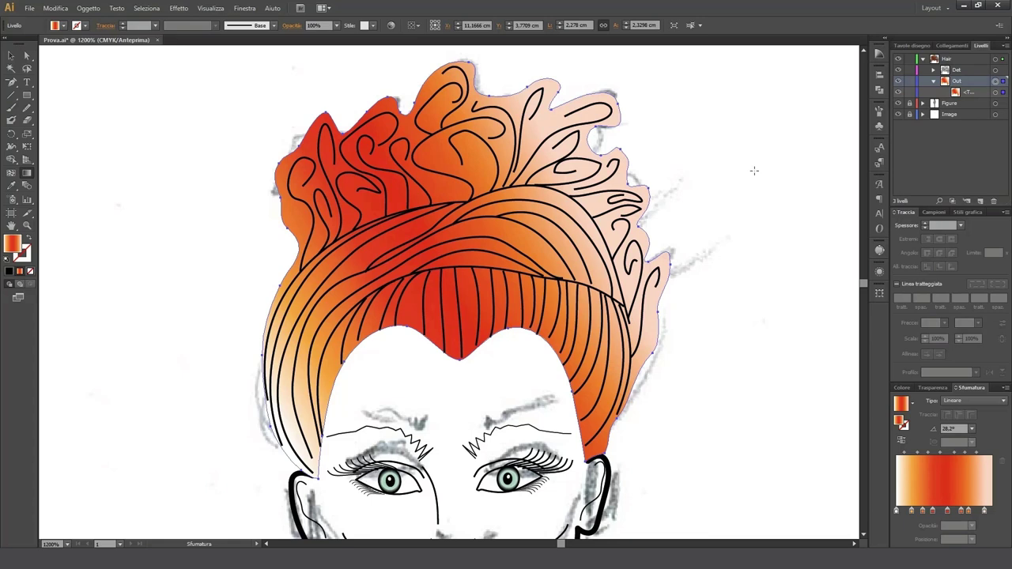
Open the Appearance panel and browse the fx effects list without applying any effect.
click(244, 8)
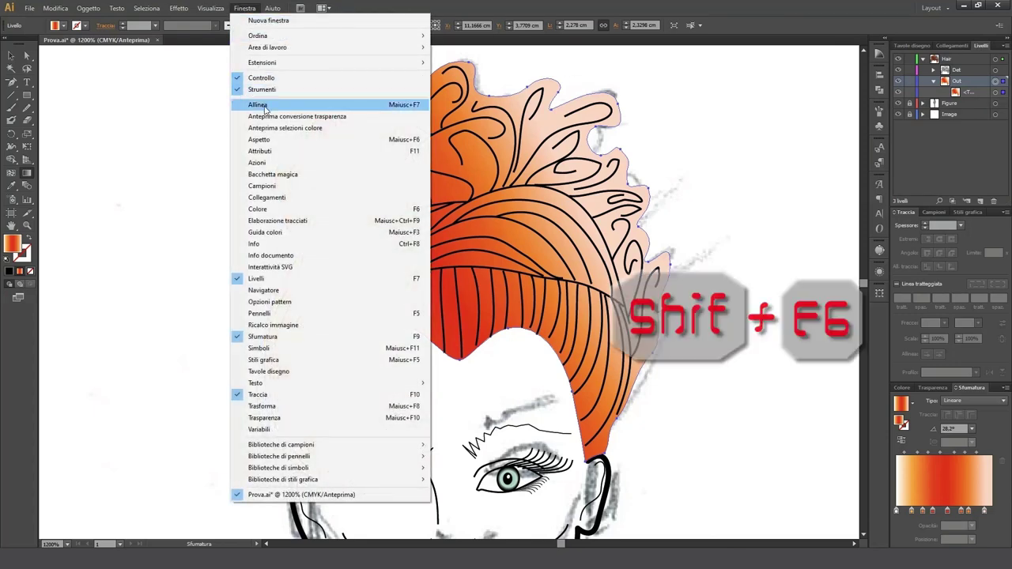
click(267, 140)
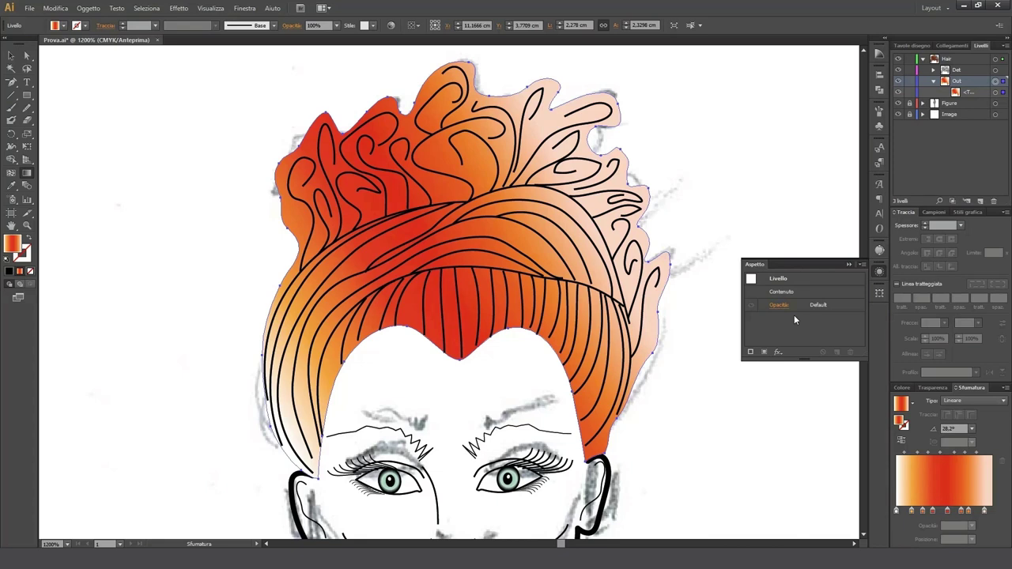
click(779, 352)
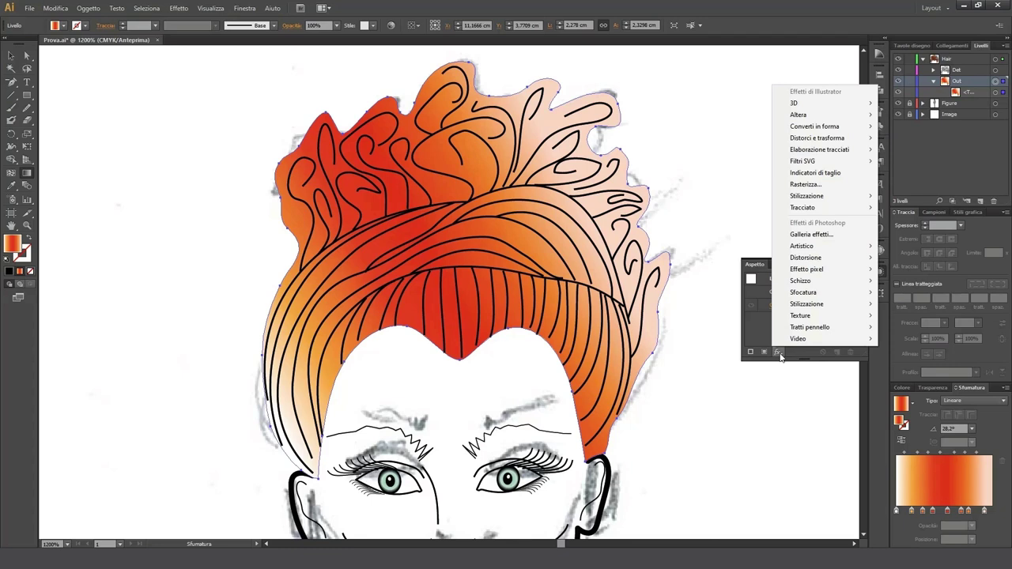
key(Escape)
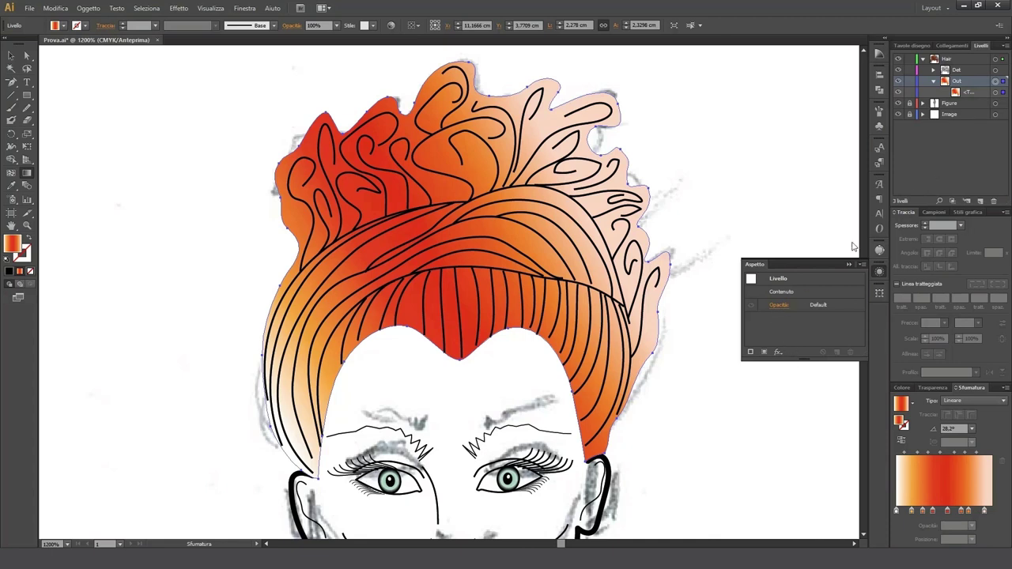
Inspect the hair path's appearance attributes, switching targeting between the path and the Out layer.
double_click(781, 292)
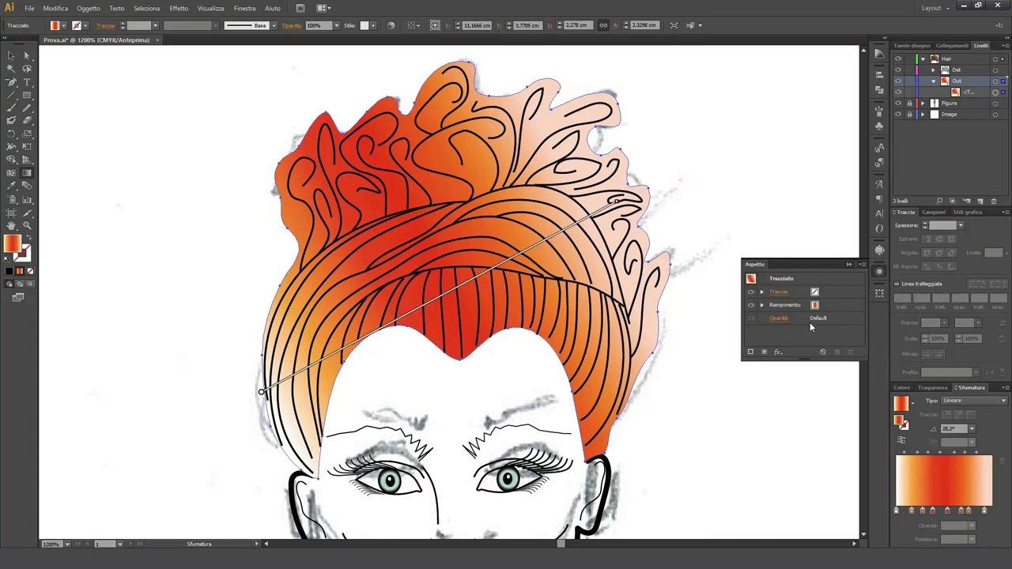
click(851, 291)
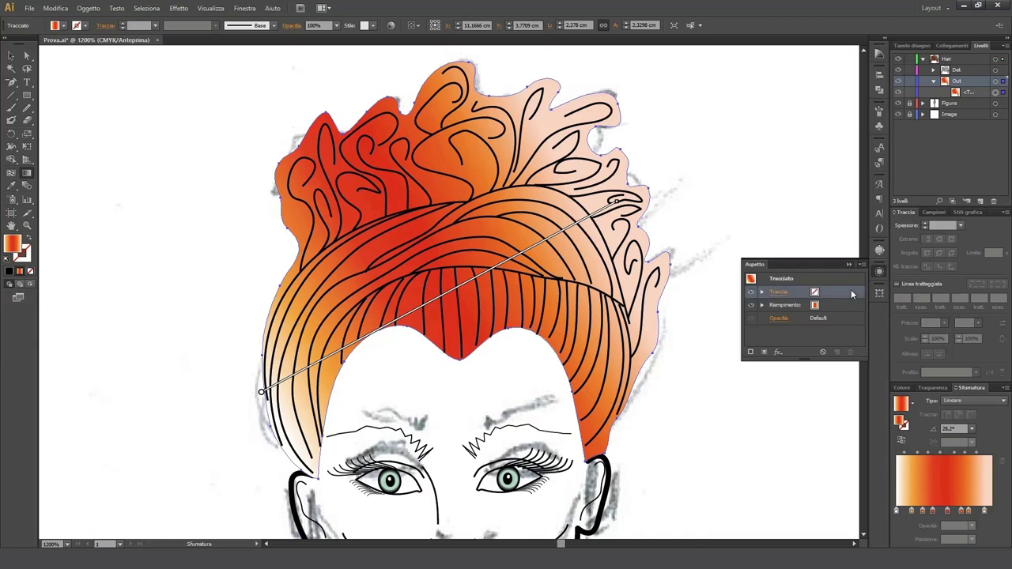
click(851, 333)
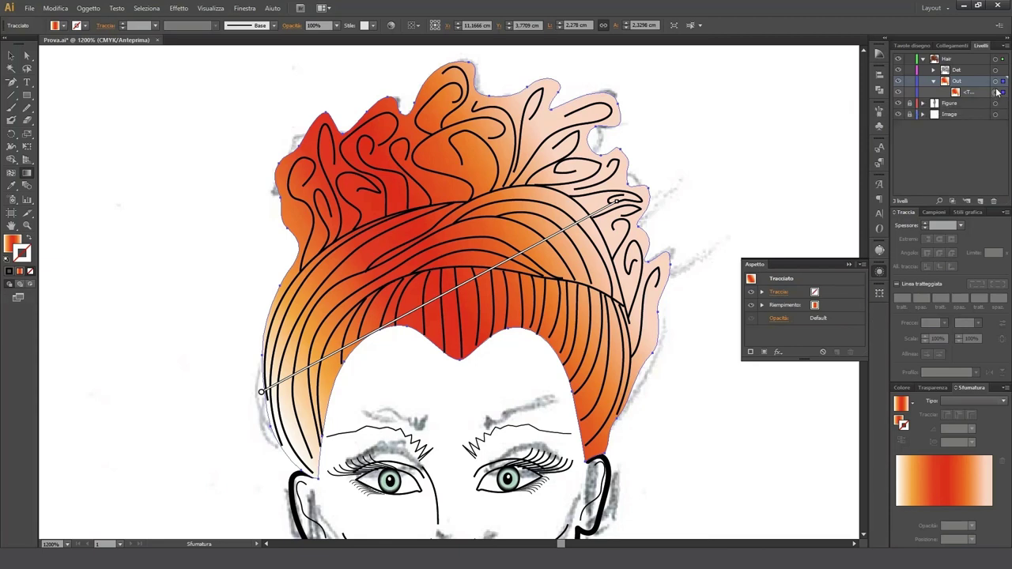
click(996, 83)
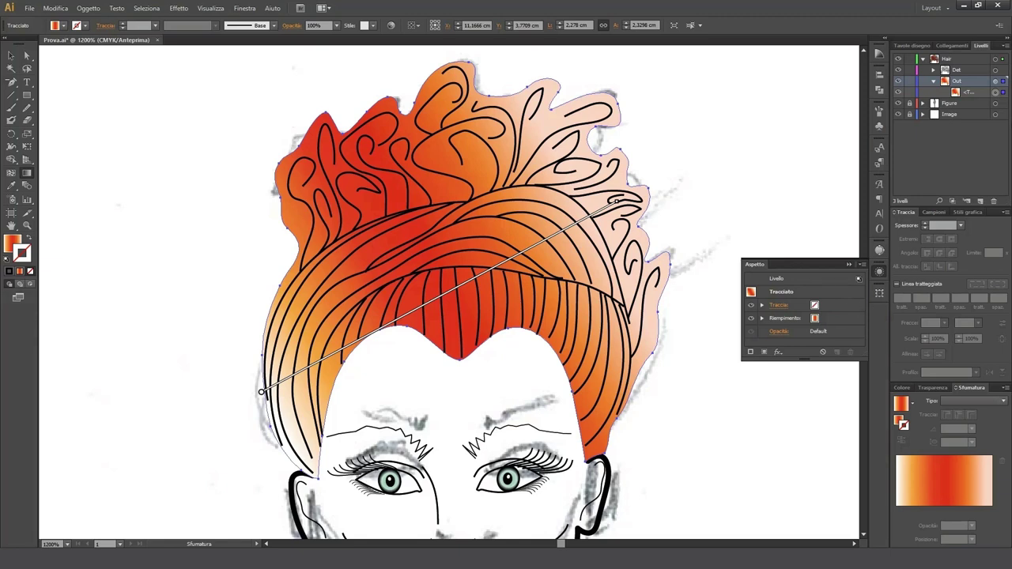
alt+click(997, 84)
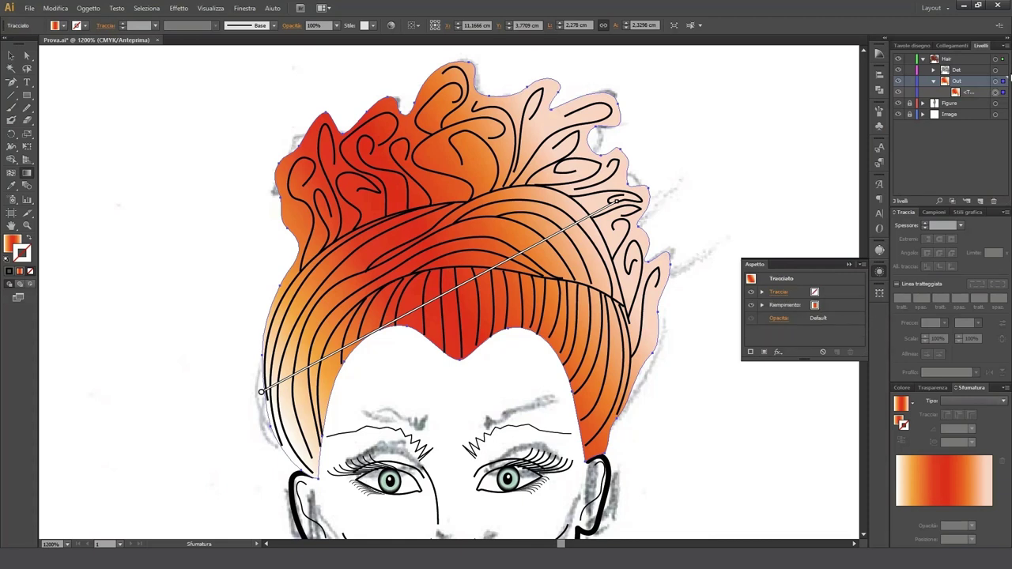
click(995, 82)
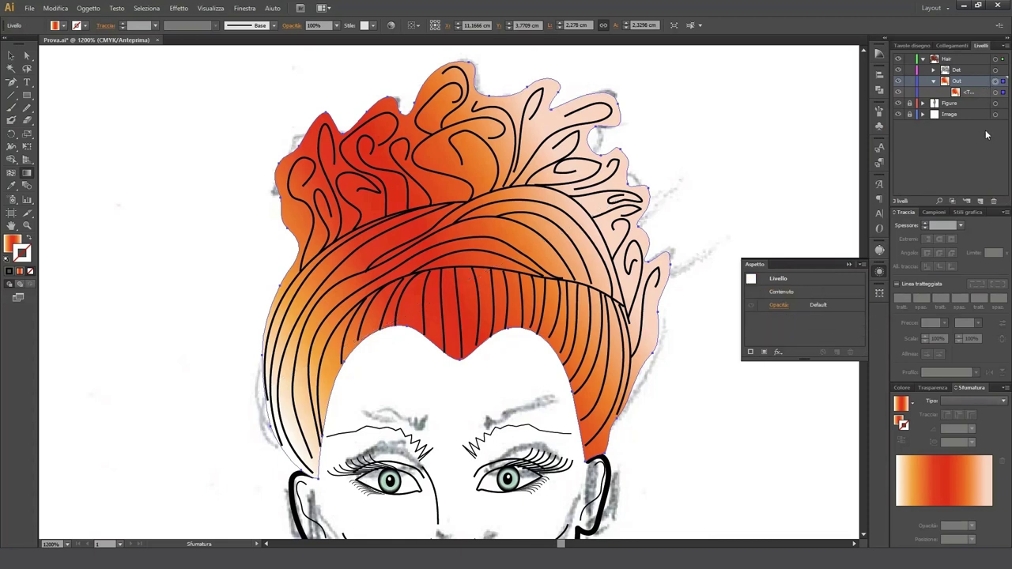
Target the hair path and duplicate its Stroke and Fill appearance rows.
click(999, 82)
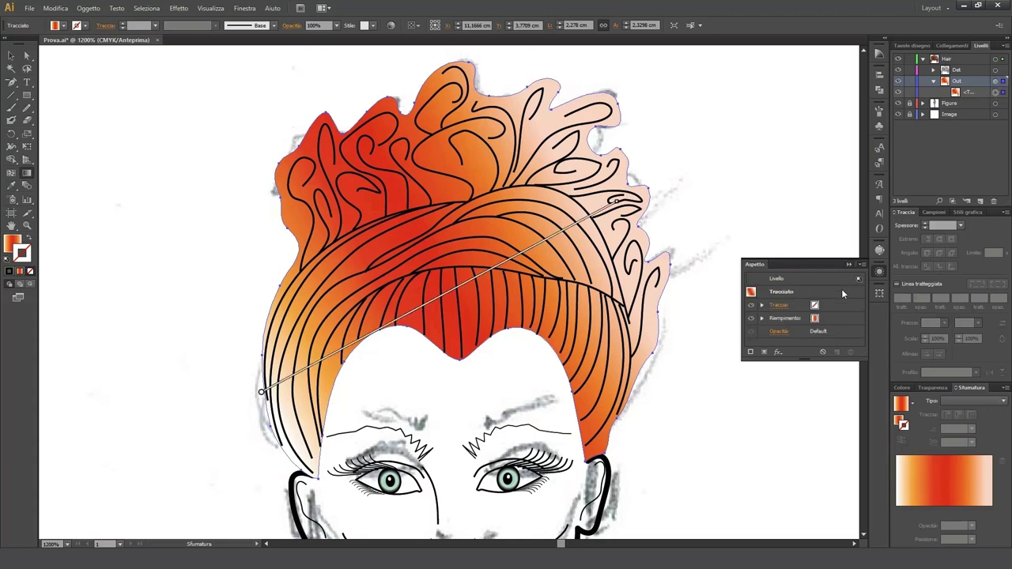
click(839, 303)
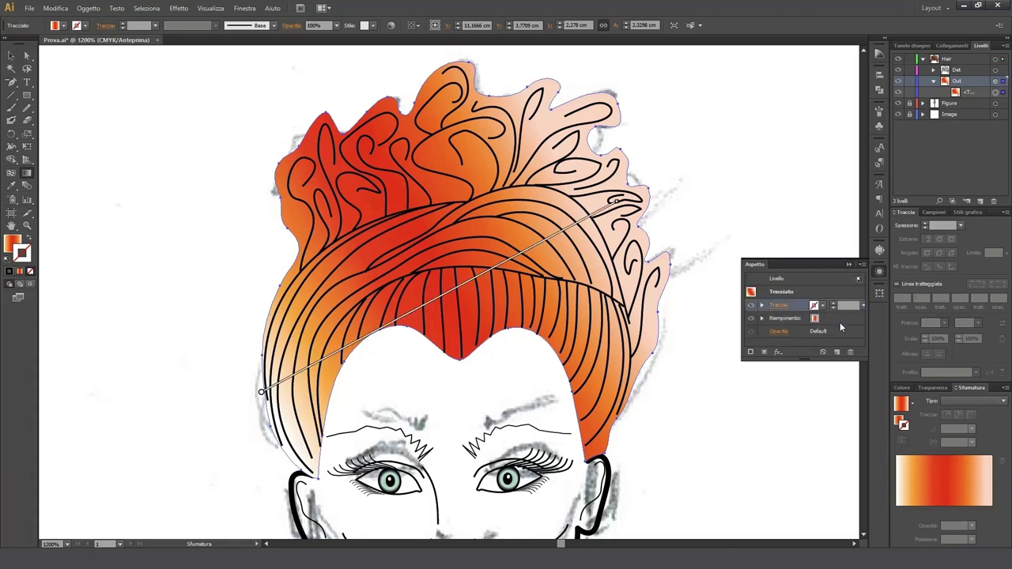
shift+click(841, 320)
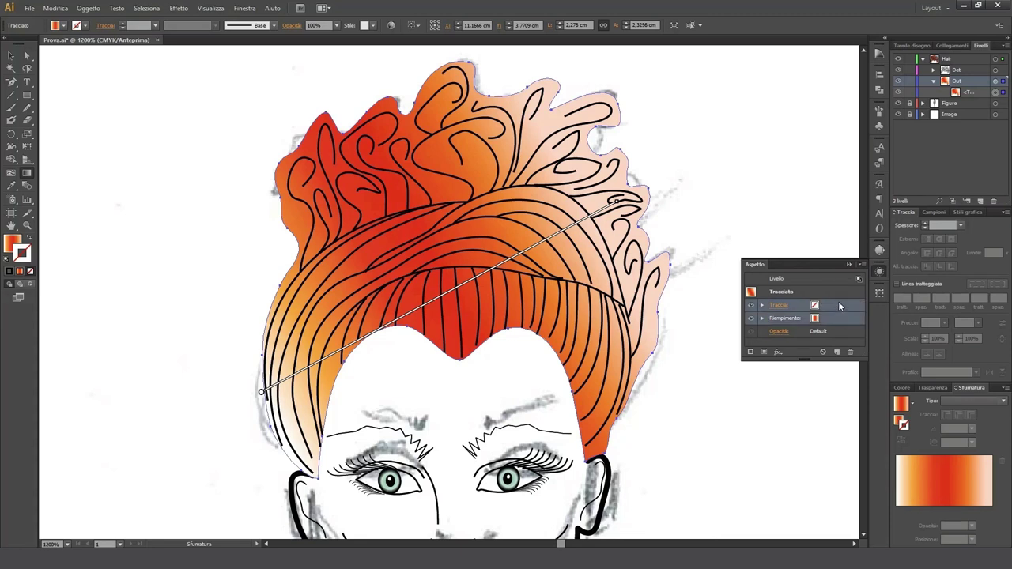
click(839, 352)
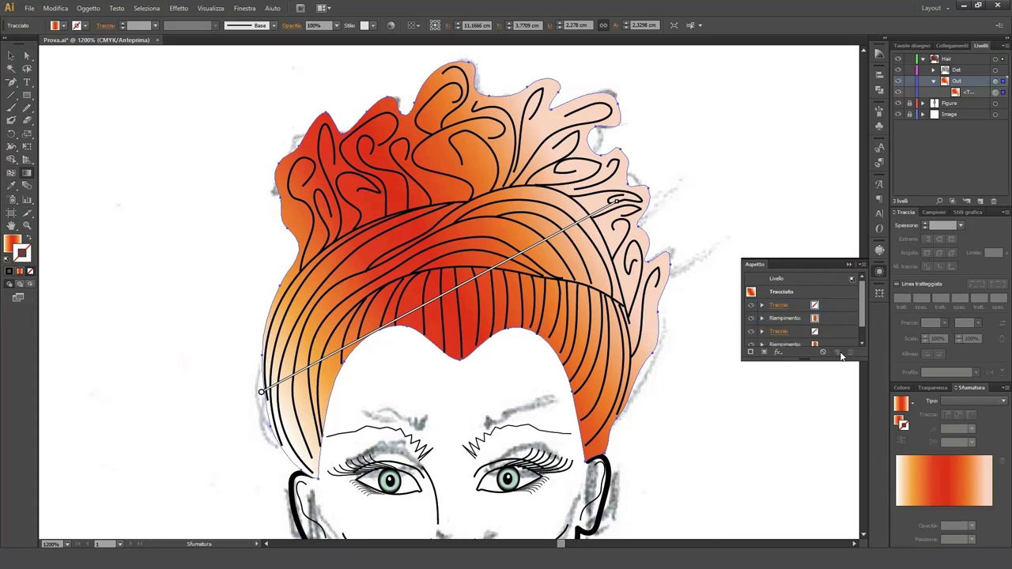
drag(864, 316, 864, 338)
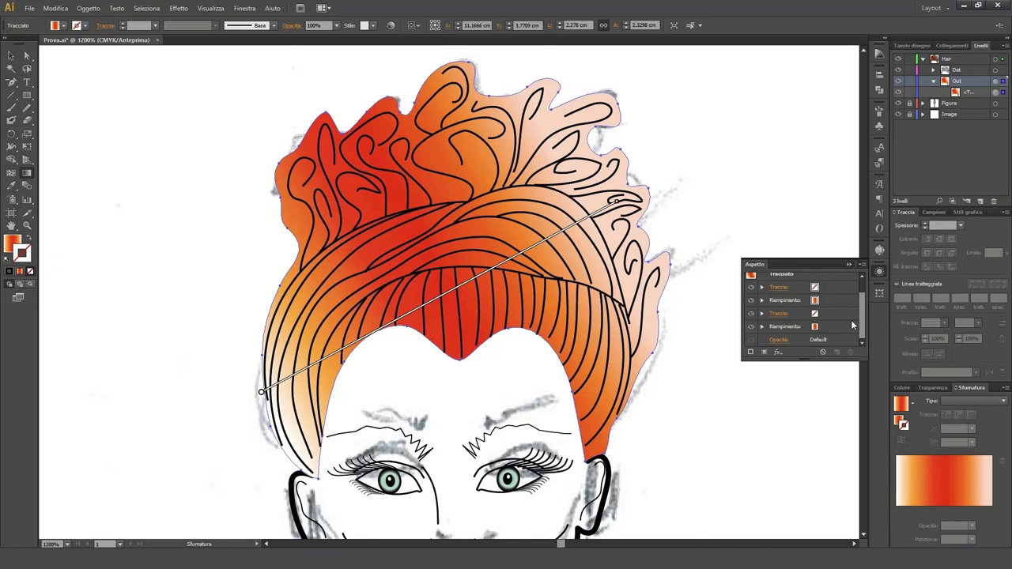
click(757, 288)
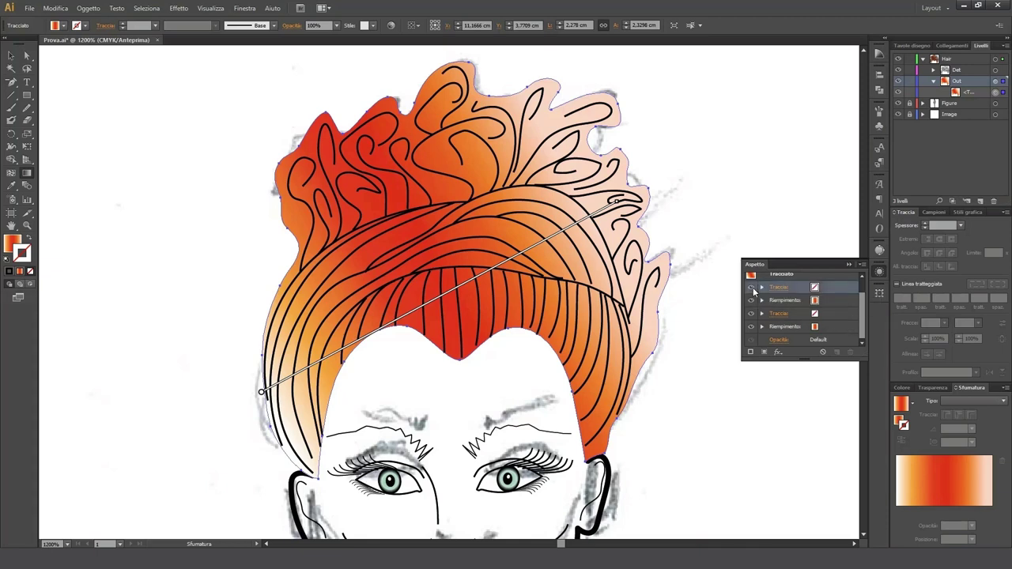
click(753, 303)
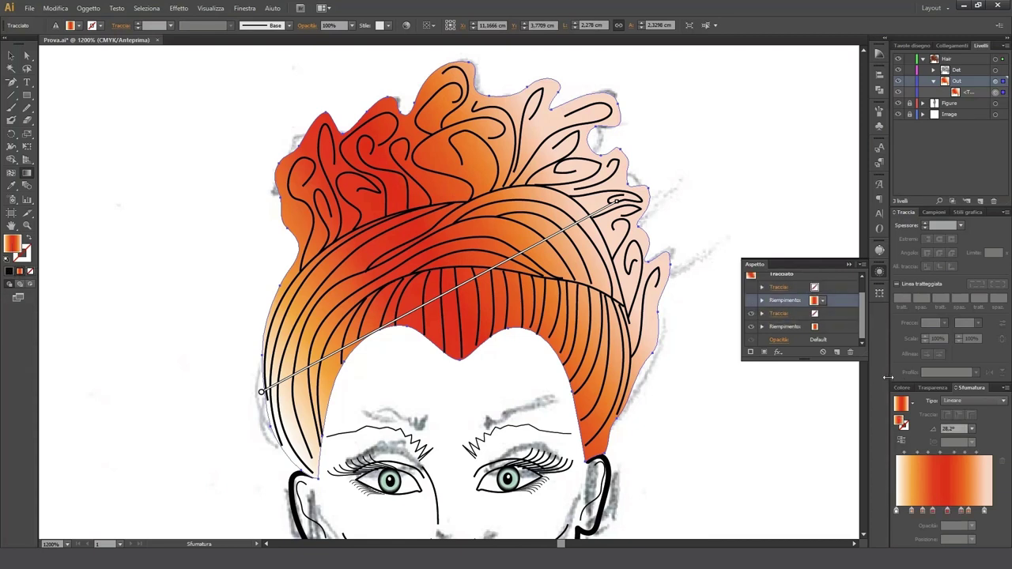
click(845, 312)
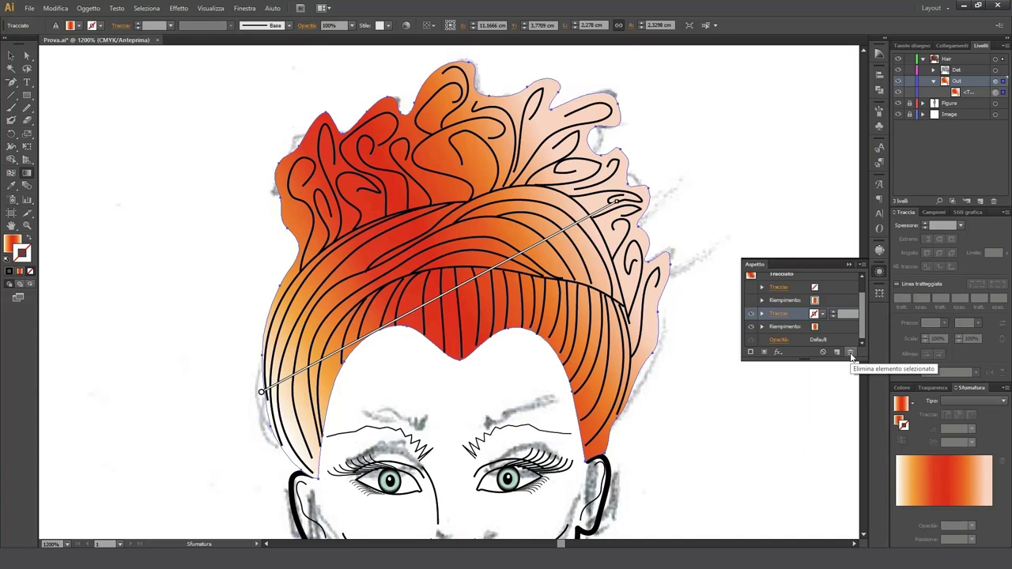
click(851, 353)
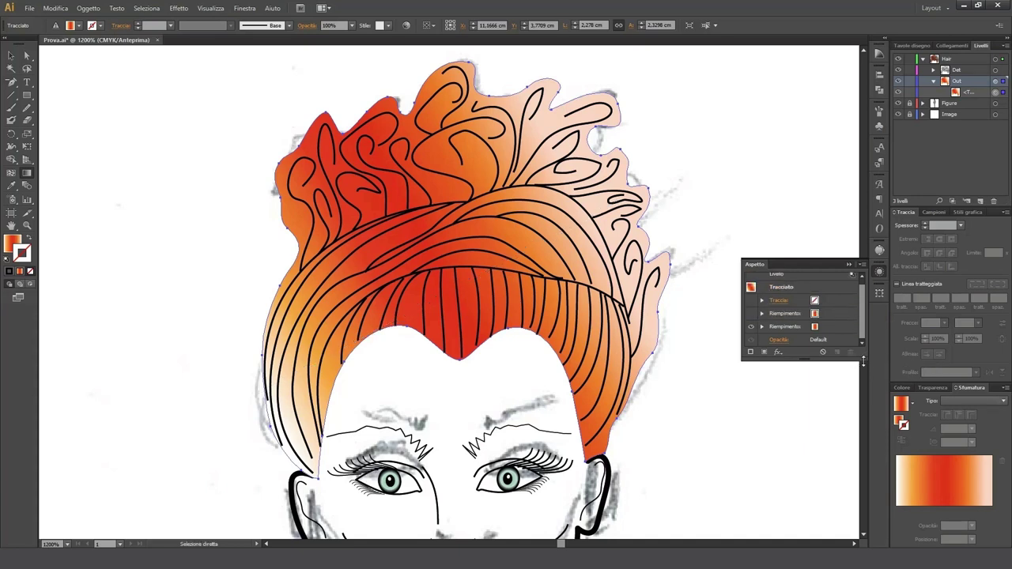
key(ctrl+z)
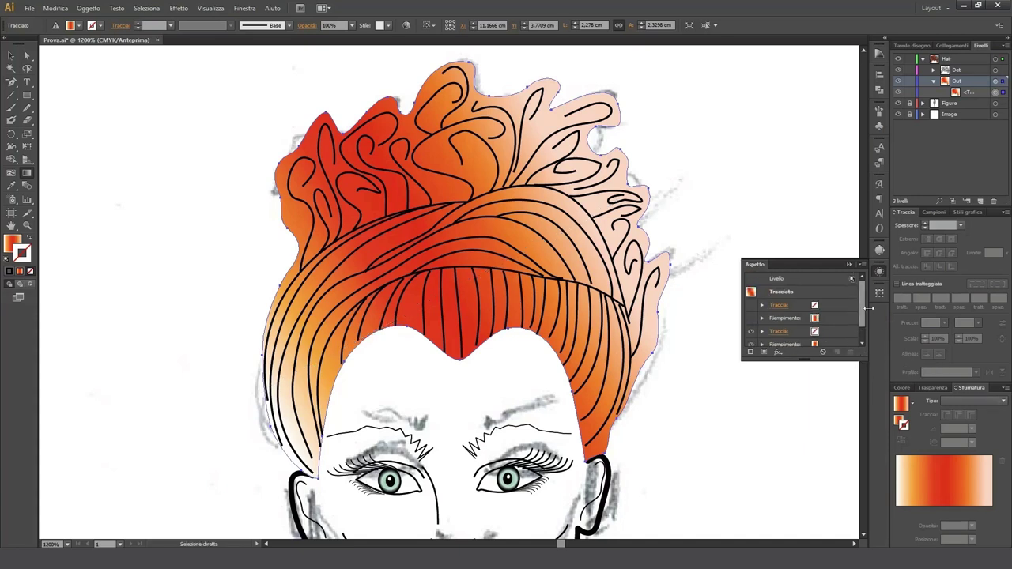
scroll(861, 319, down, 1)
click(823, 328)
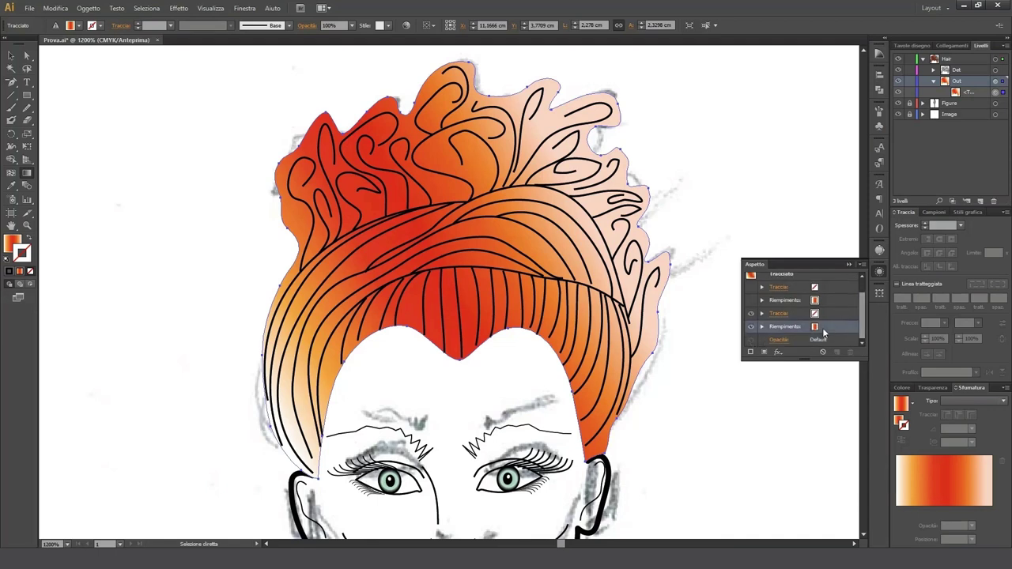
key(g)
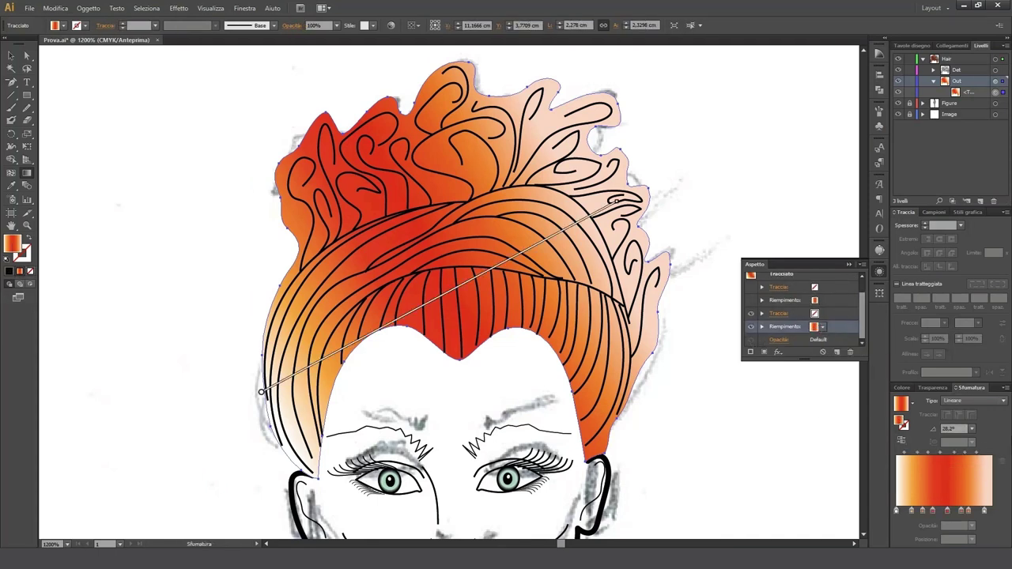
Switch the hair gradient to Radial and re-aim it diagonally across the hair.
click(1004, 401)
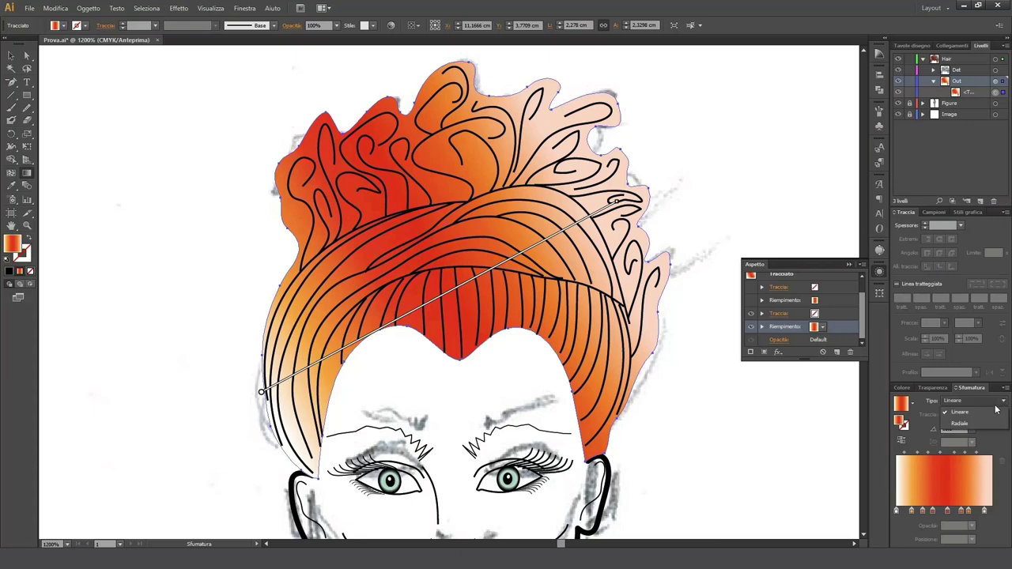
click(960, 424)
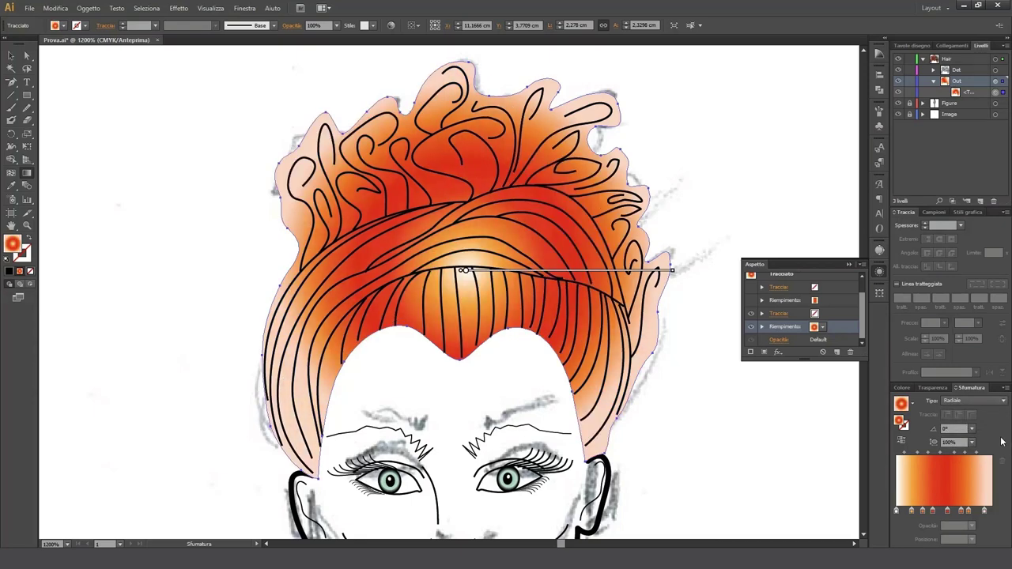
mouse_move(464, 270)
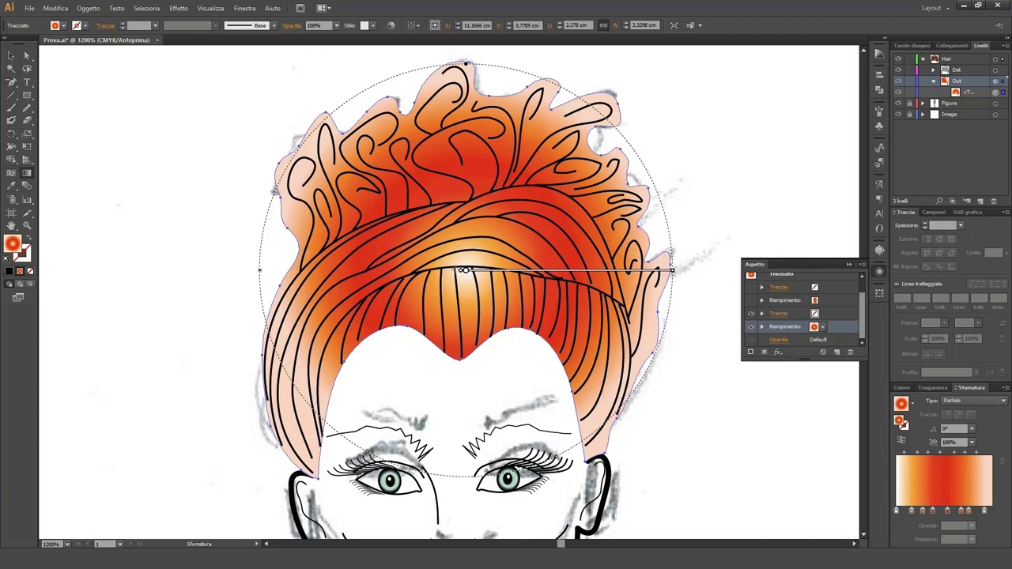
mouse_move(464, 271)
mouse_down()
mouse_move(410, 285)
mouse_move(328, 335)
mouse_move(448, 275)
mouse_up()
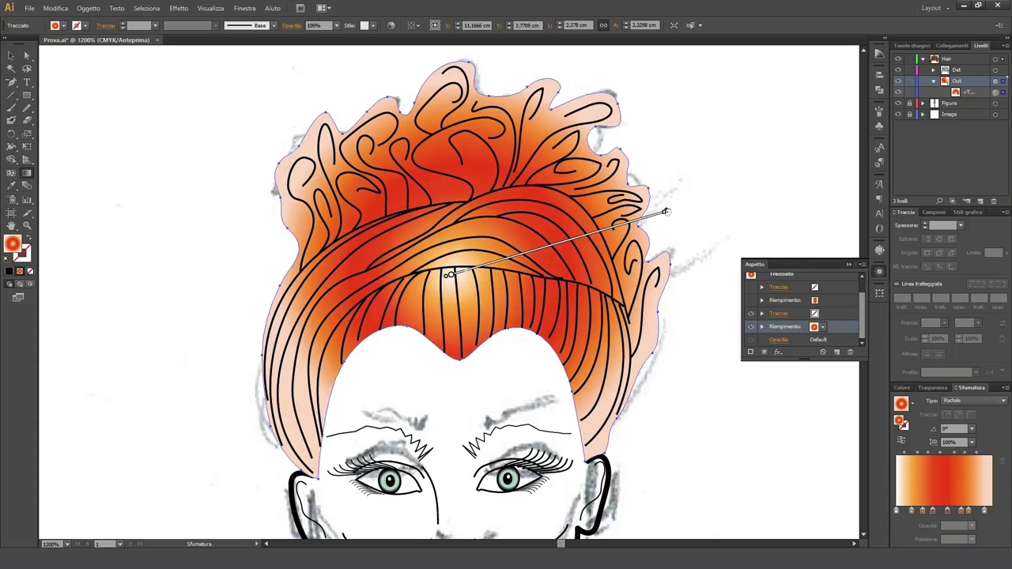
Rotate the radial gradient upward toward the upper-right curls and push the red stop outward.
mouse_move(669, 219)
drag(669, 219, 674, 171)
mouse_move(451, 277)
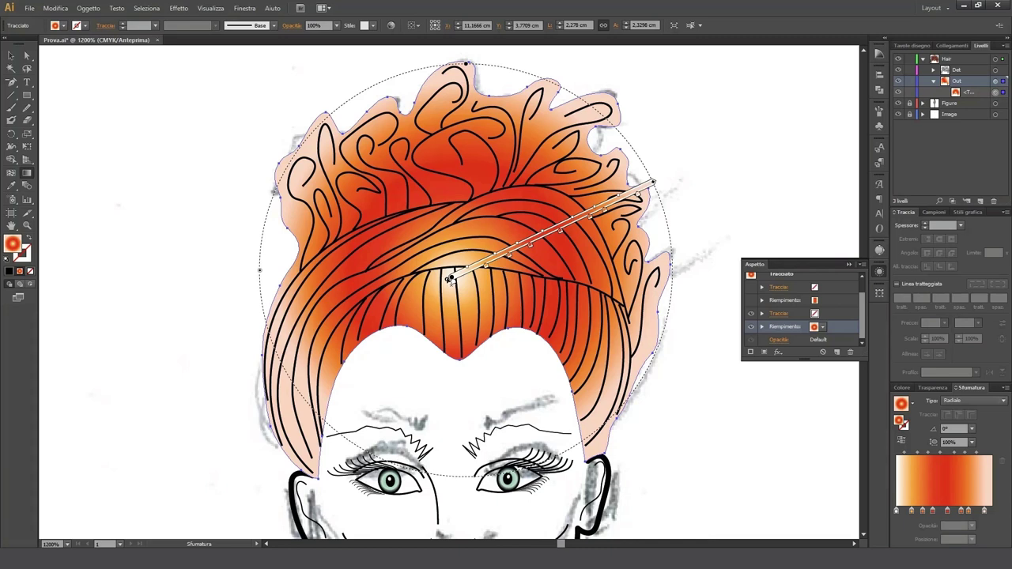
drag(451, 279, 452, 295)
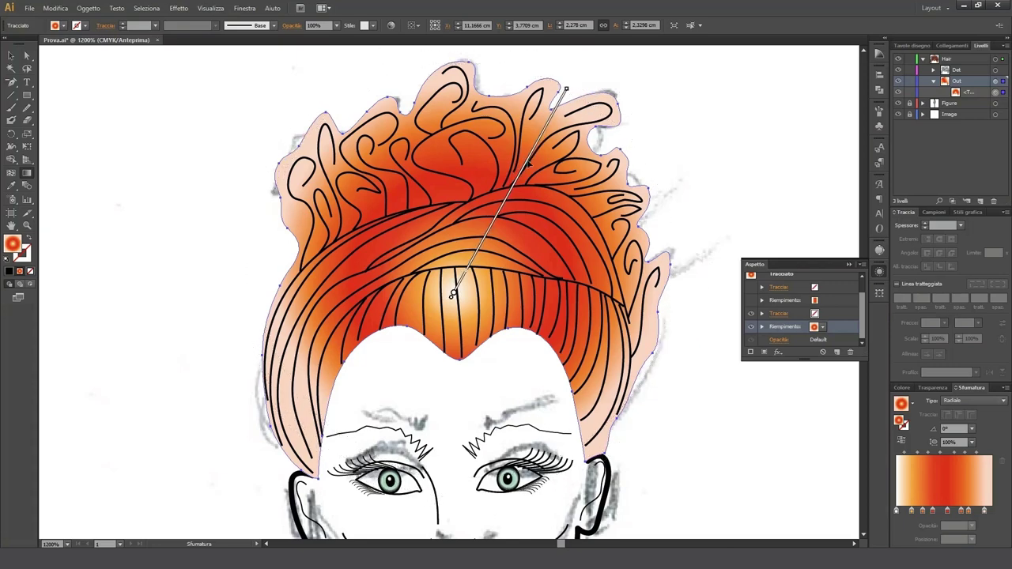
mouse_move(525, 172)
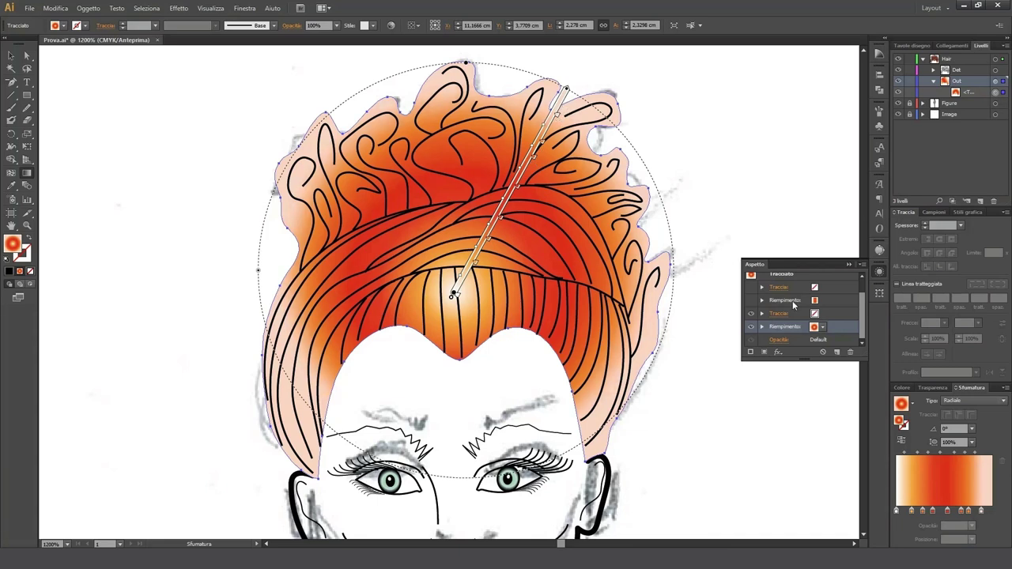
drag(947, 511, 995, 514)
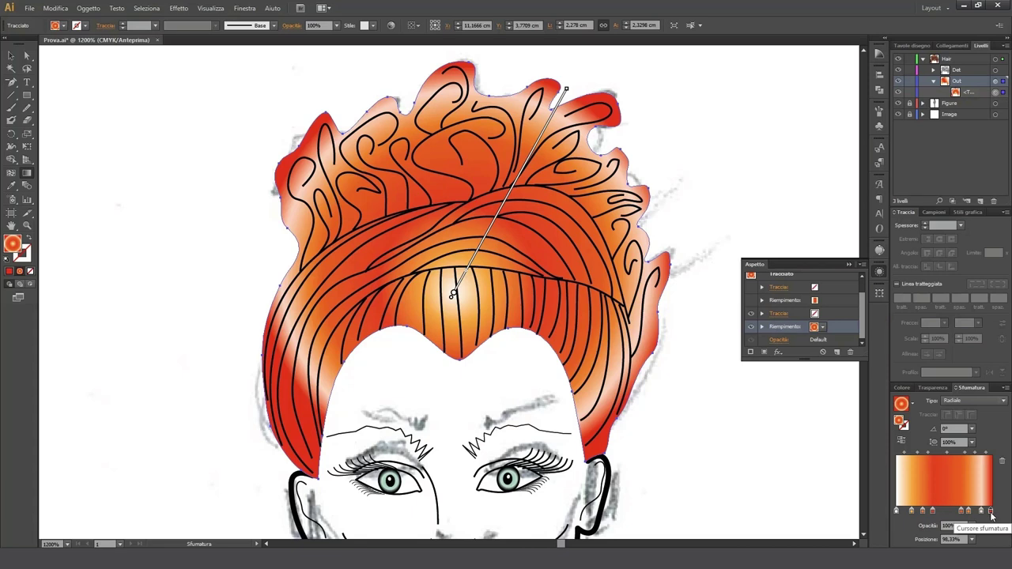
Make the outermost gradient stop a reddish brown with C at 70.
double_click(992, 513)
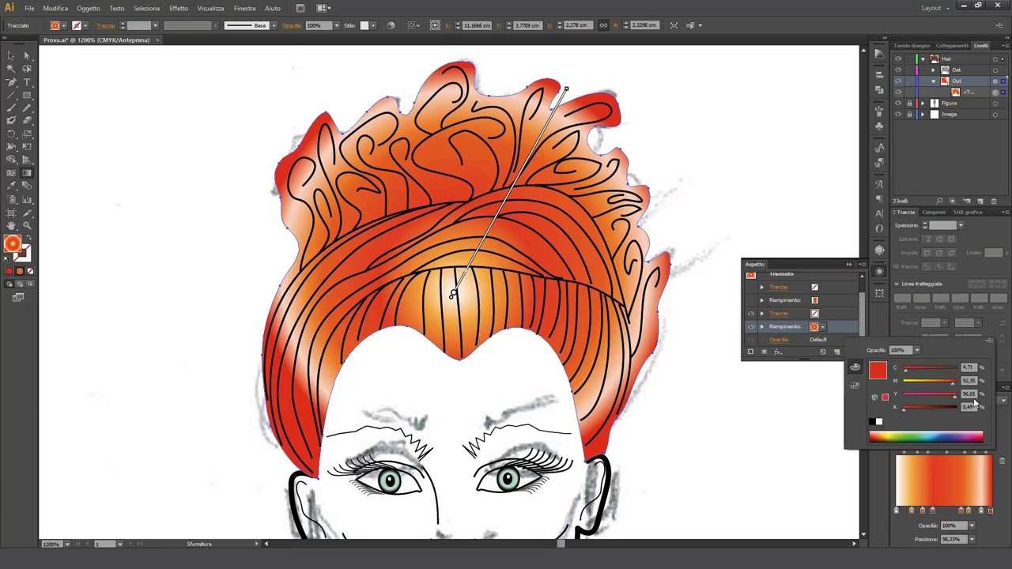
click(949, 366)
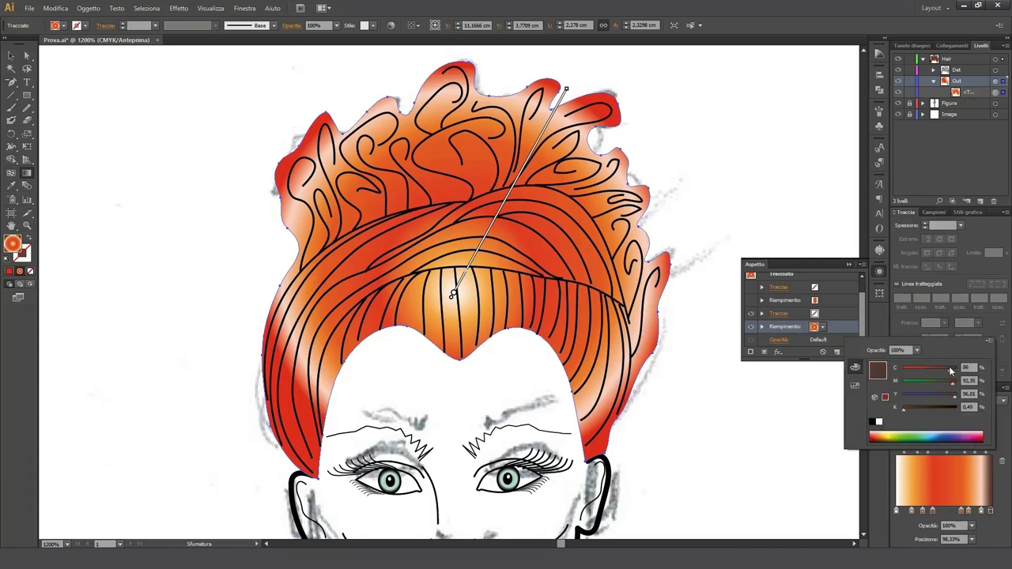
click(941, 368)
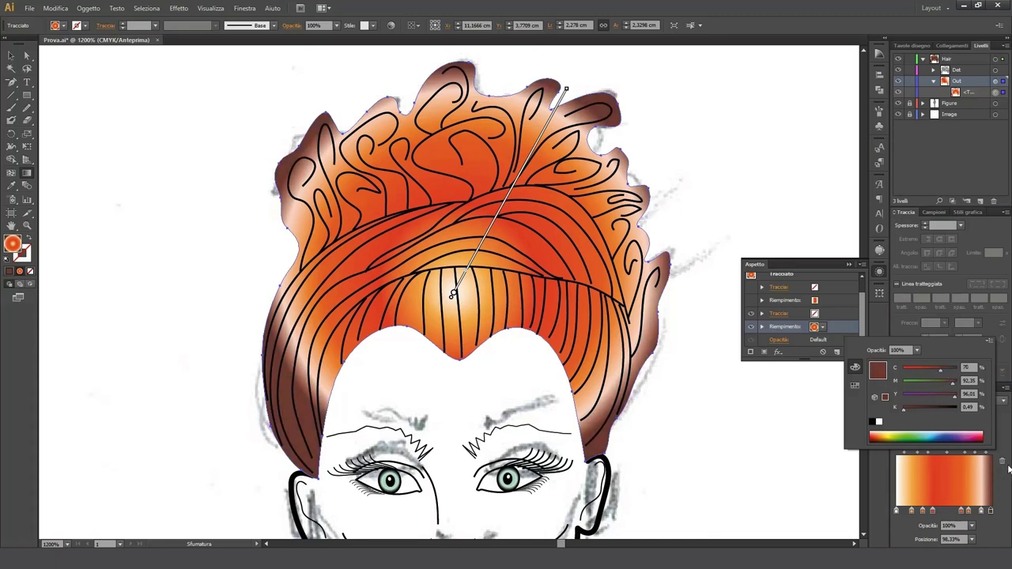
click(1009, 508)
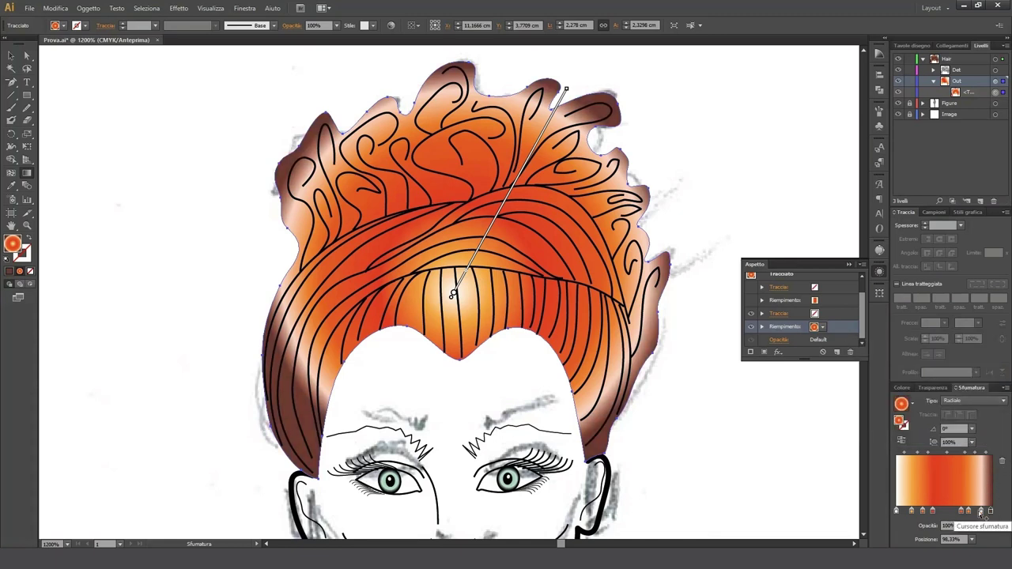
Move the brown stop to 86.75% and its neighbouring stop to 57.55%.
mouse_move(981, 511)
mouse_down()
mouse_move(956, 511)
mouse_move(989, 513)
mouse_move(976, 514)
mouse_up()
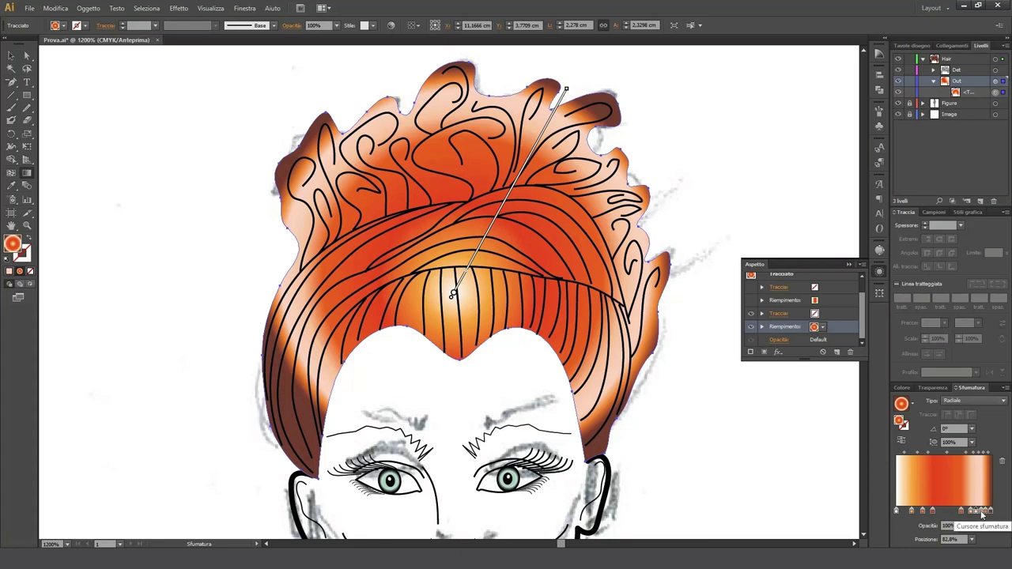
click(981, 511)
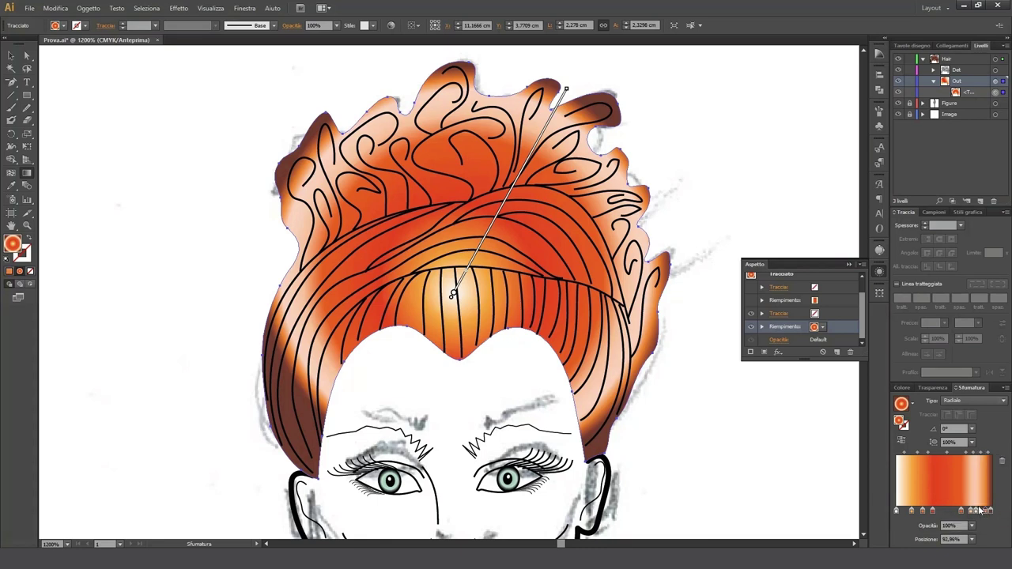
drag(963, 510, 984, 516)
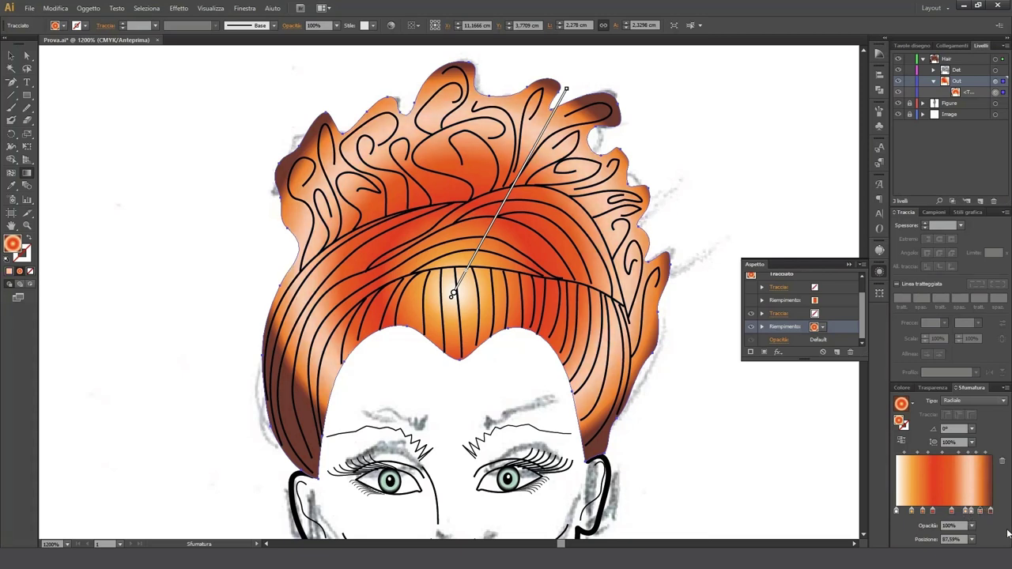
Drag the annotator's end handle to enlarge the radial gradient and adjust its reach and angle.
mouse_move(464, 307)
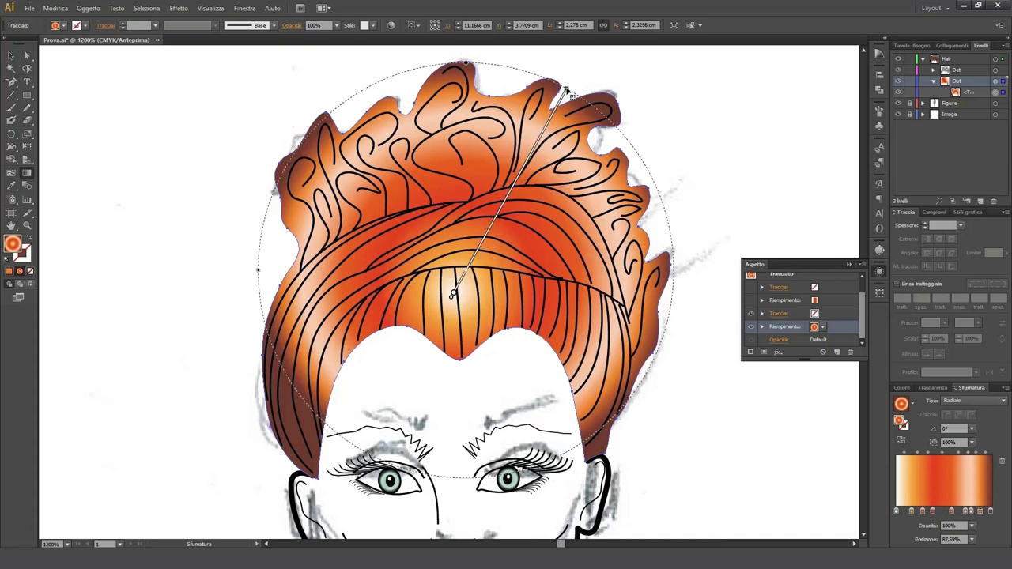
drag(568, 91, 578, 68)
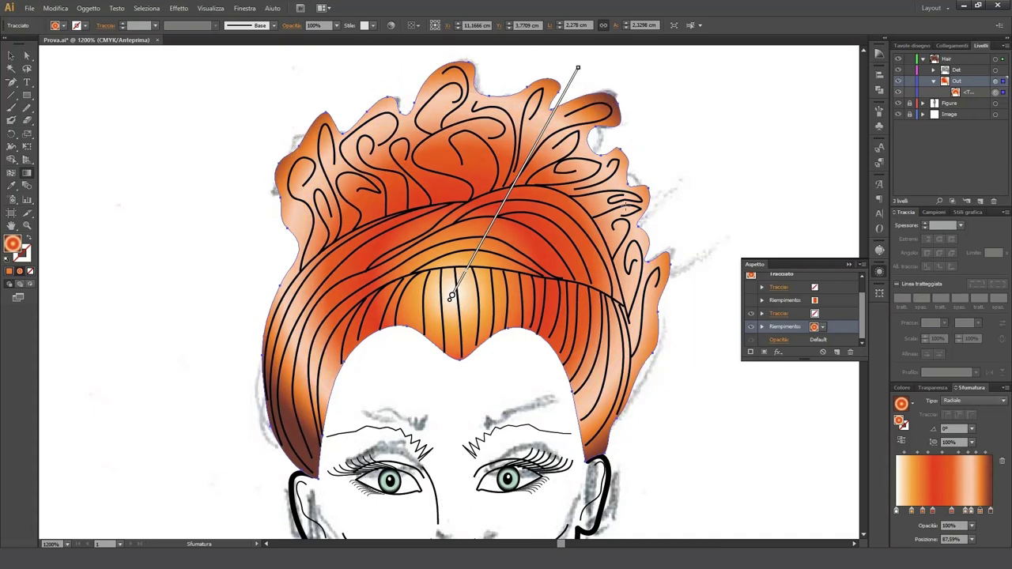
mouse_move(467, 319)
drag(577, 69, 639, 97)
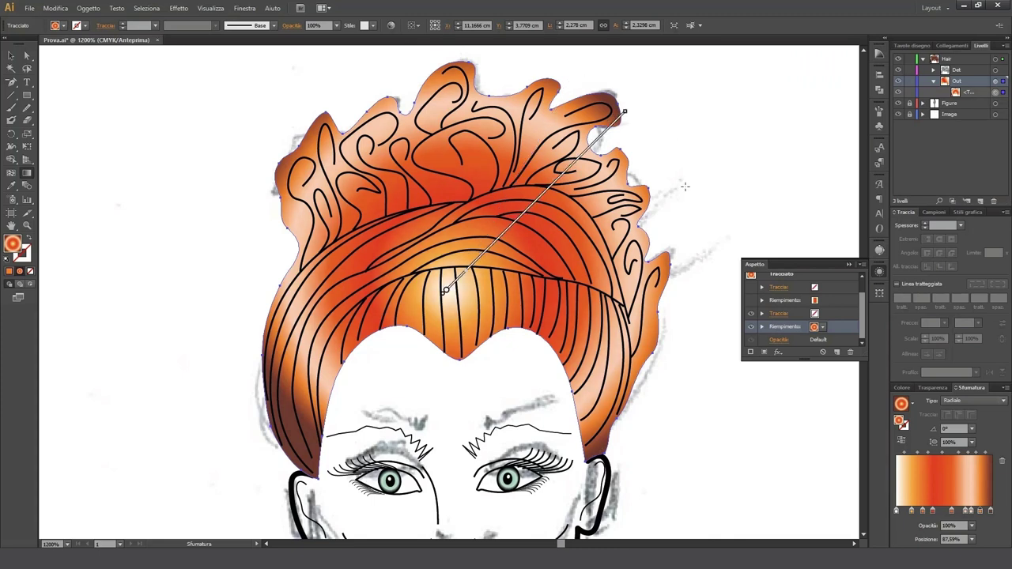
drag(625, 112, 640, 130)
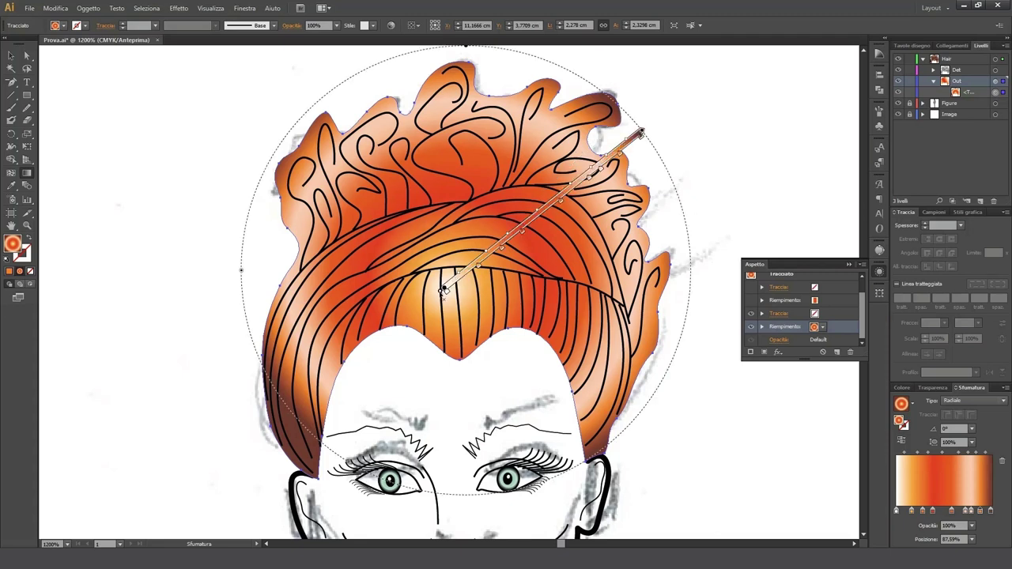
Widen the gradient and redraw it from right of the parting toward the upper-left curls.
mouse_move(443, 289)
mouse_down()
mouse_move(459, 316)
mouse_move(471, 307)
mouse_up()
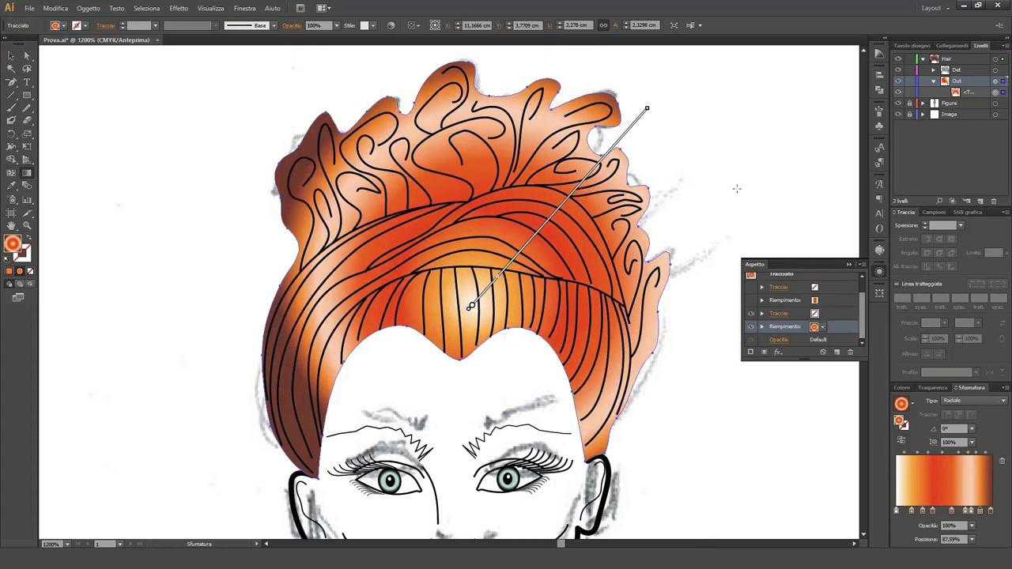
mouse_move(461, 307)
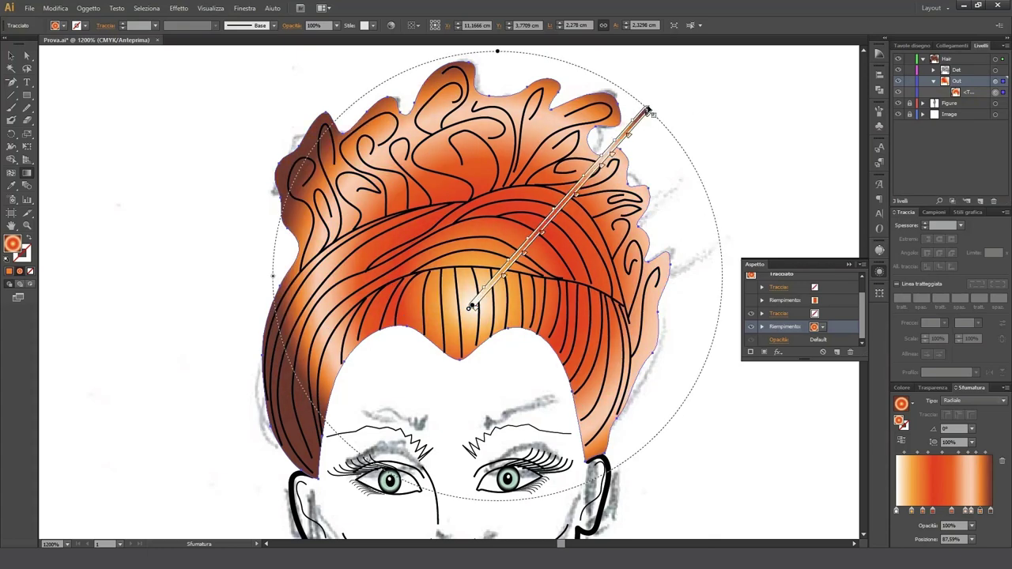
drag(649, 105, 673, 134)
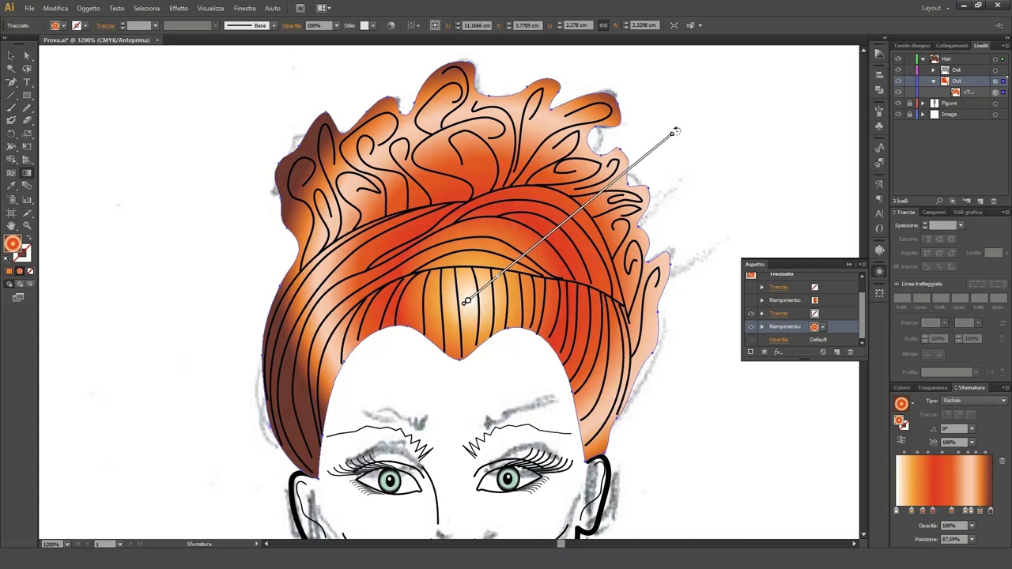
drag(674, 133, 480, 49)
mouse_move(532, 297)
mouse_down()
mouse_move(316, 180)
mouse_move(307, 159)
mouse_up()
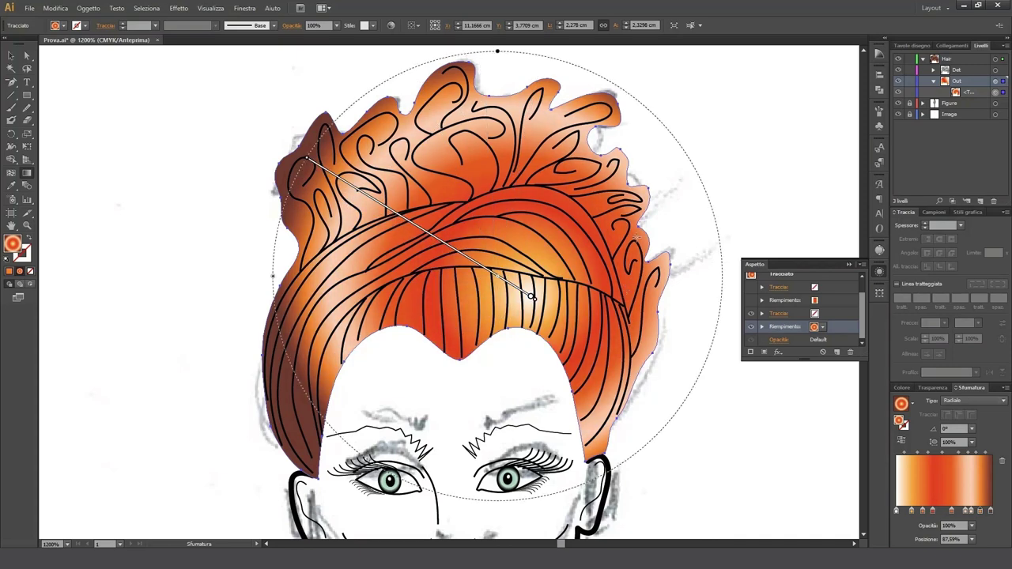
Reposition the radial gradient's origin and end points to re-angle it across the hair.
mouse_move(310, 164)
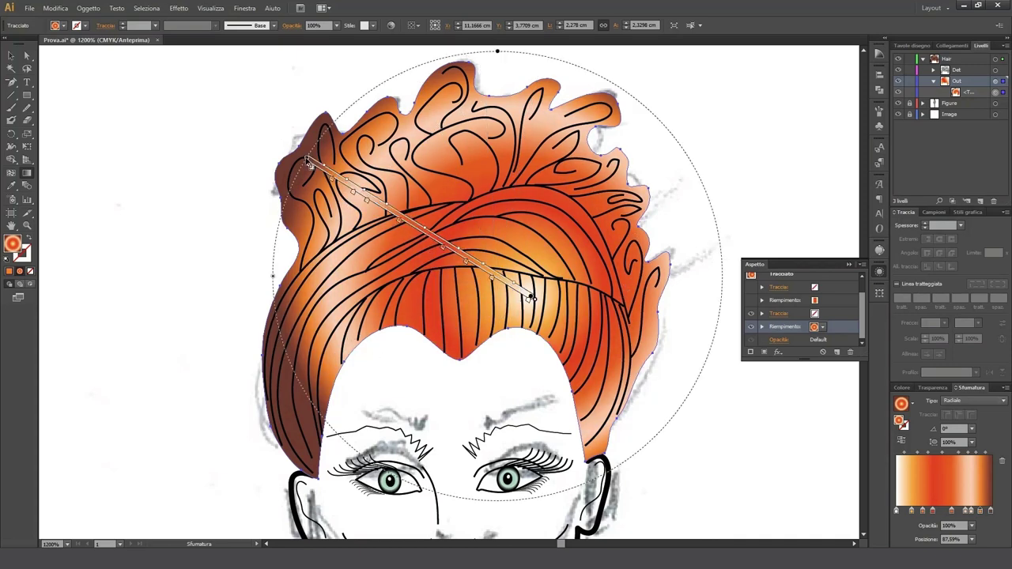
drag(297, 159, 286, 146)
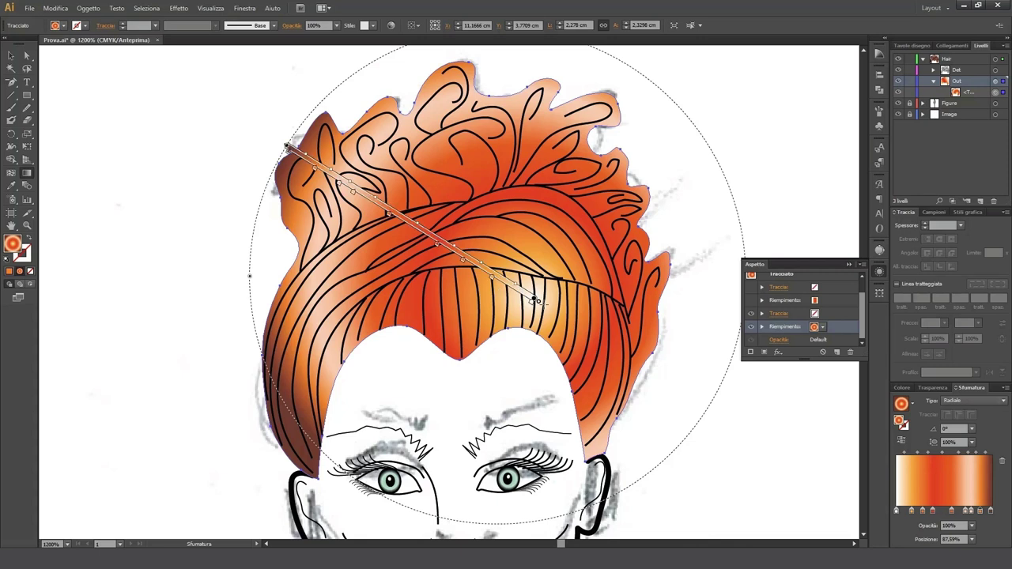
mouse_move(537, 301)
mouse_down()
mouse_move(484, 304)
mouse_move(482, 294)
mouse_up()
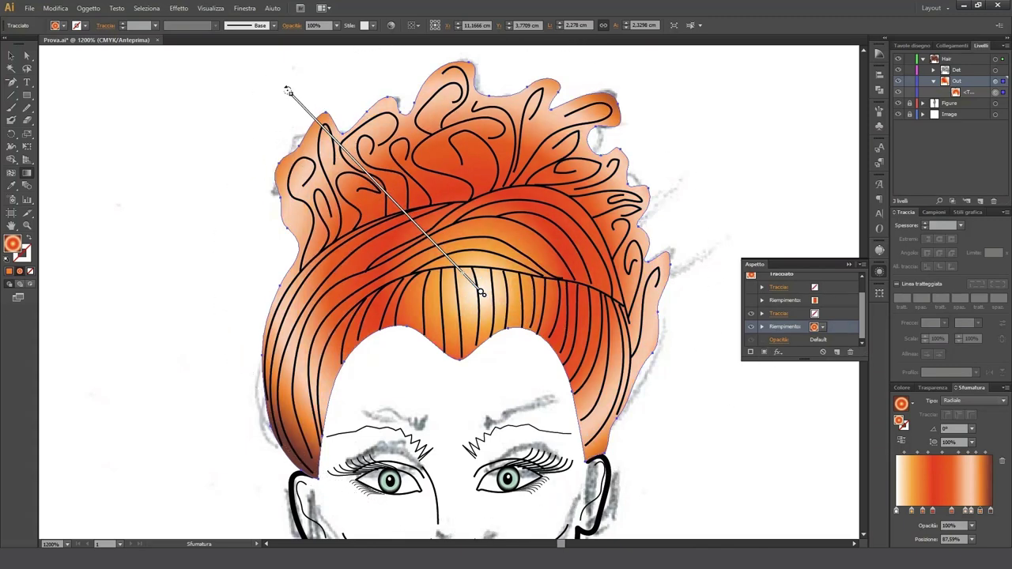
drag(291, 95, 268, 121)
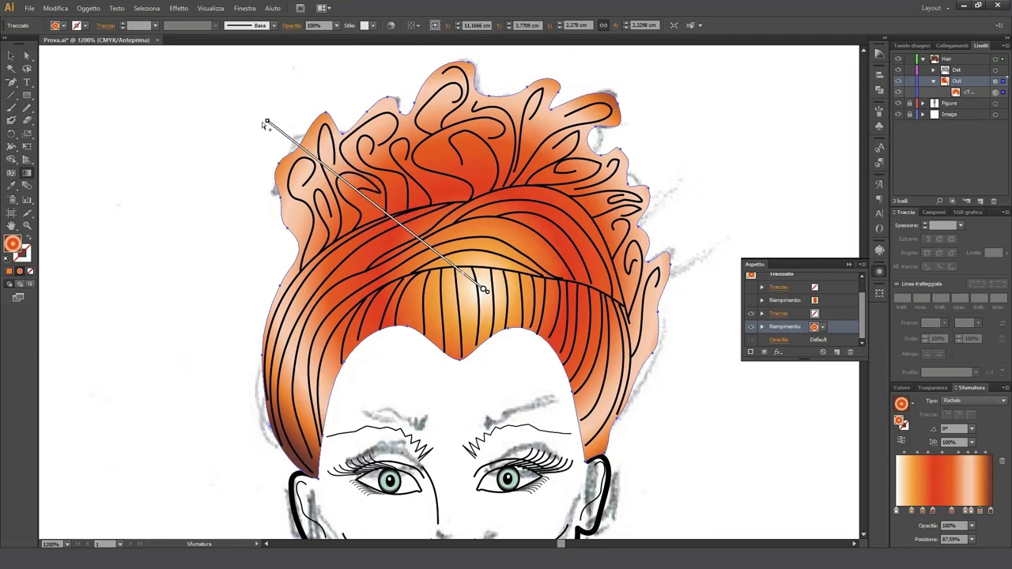
drag(267, 122, 278, 130)
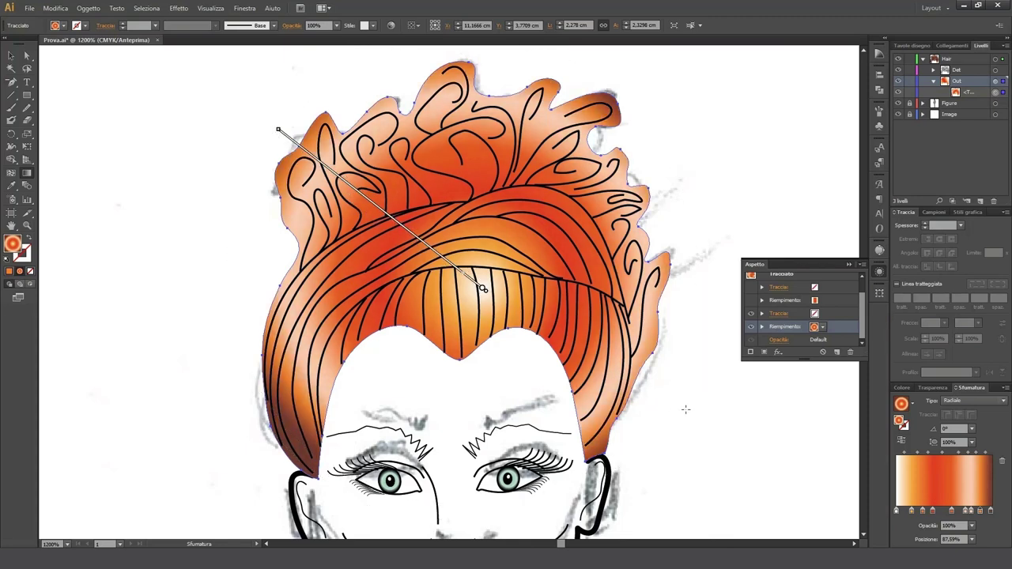
drag(265, 147, 663, 399)
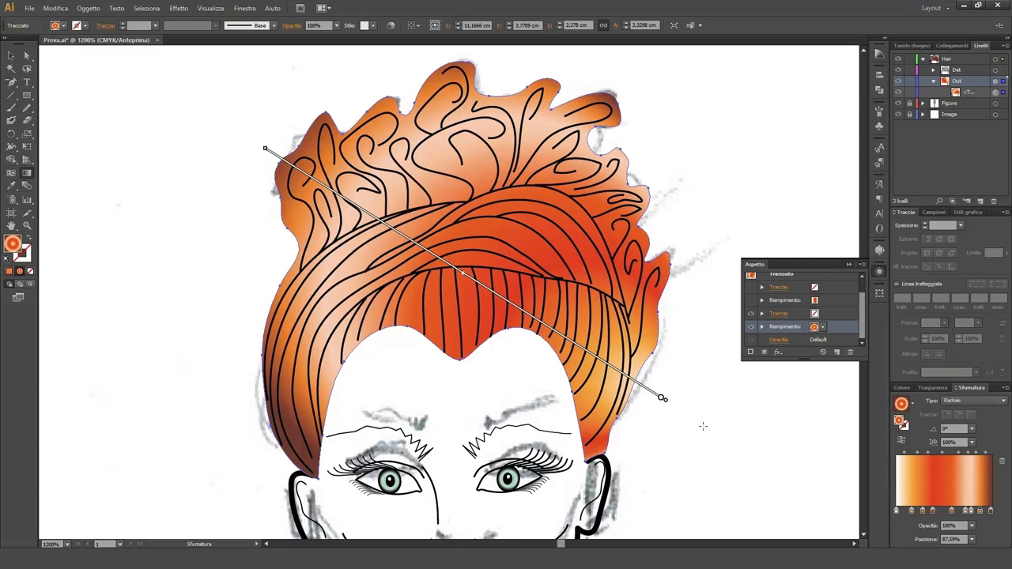
Undo the overlong diagonal gradient stretch and deselect the hair shape.
key(a)
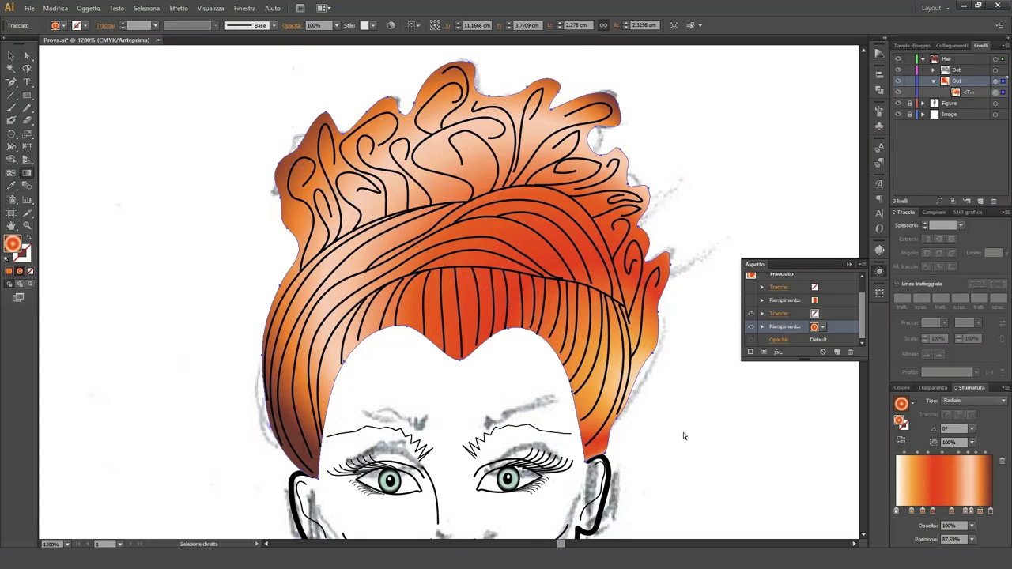
key(g)
key(ctrl+z)
key(a)
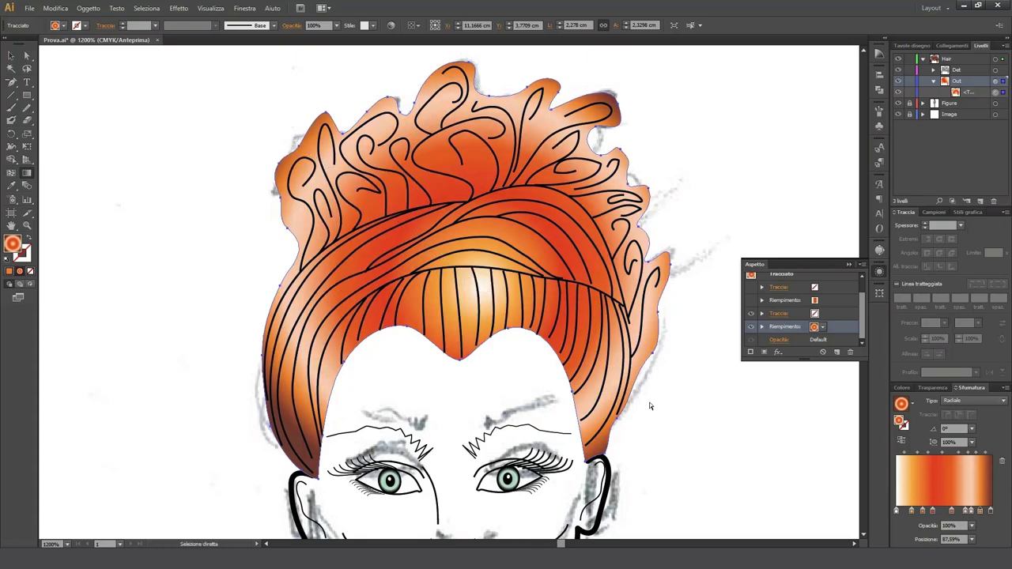
key(g)
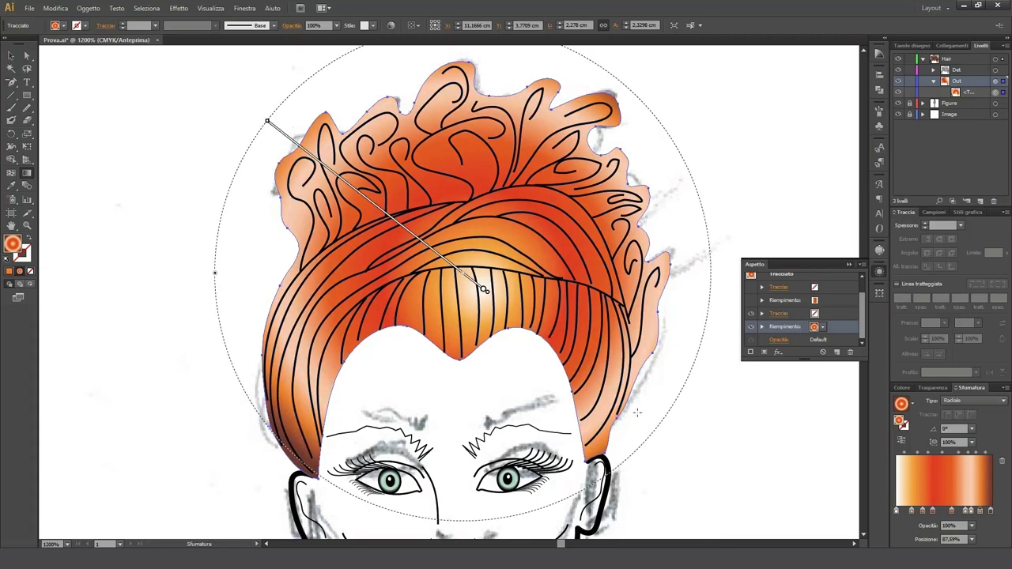
key(a)
key(g)
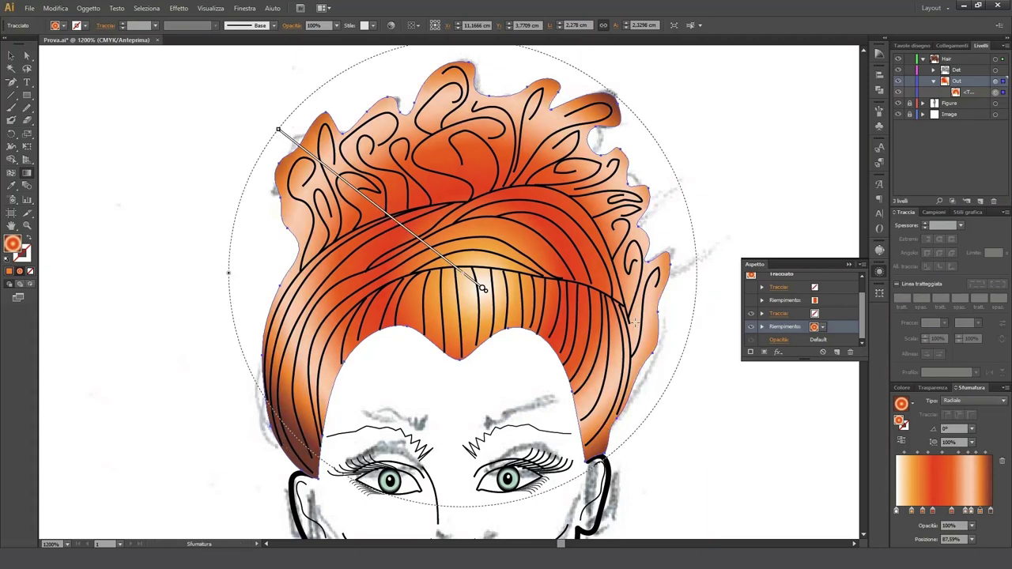
key(a)
click(737, 241)
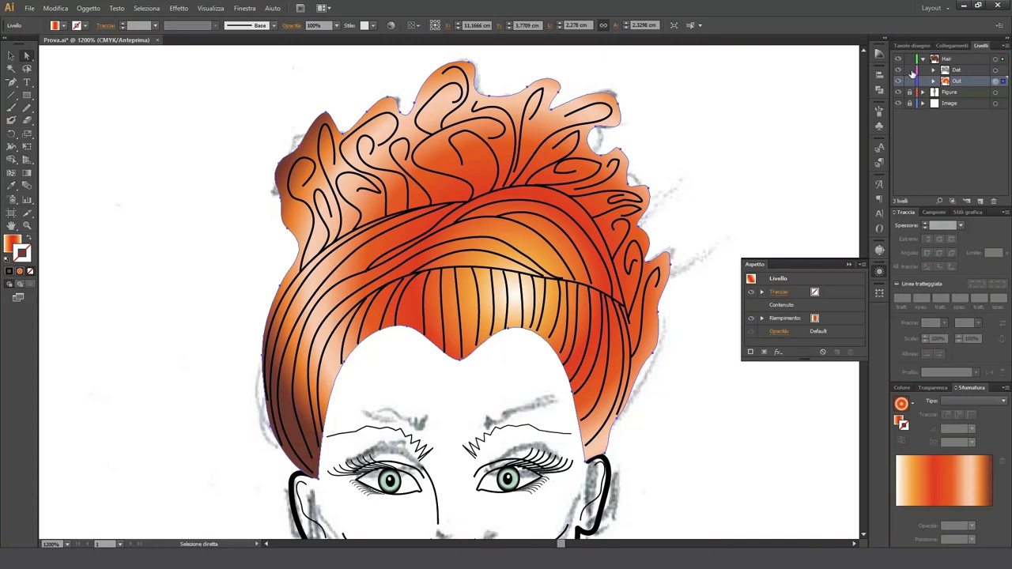
Target every hair line path in the Det sublayer and show its 0.1 mm black stroke in Appearance.
click(981, 73)
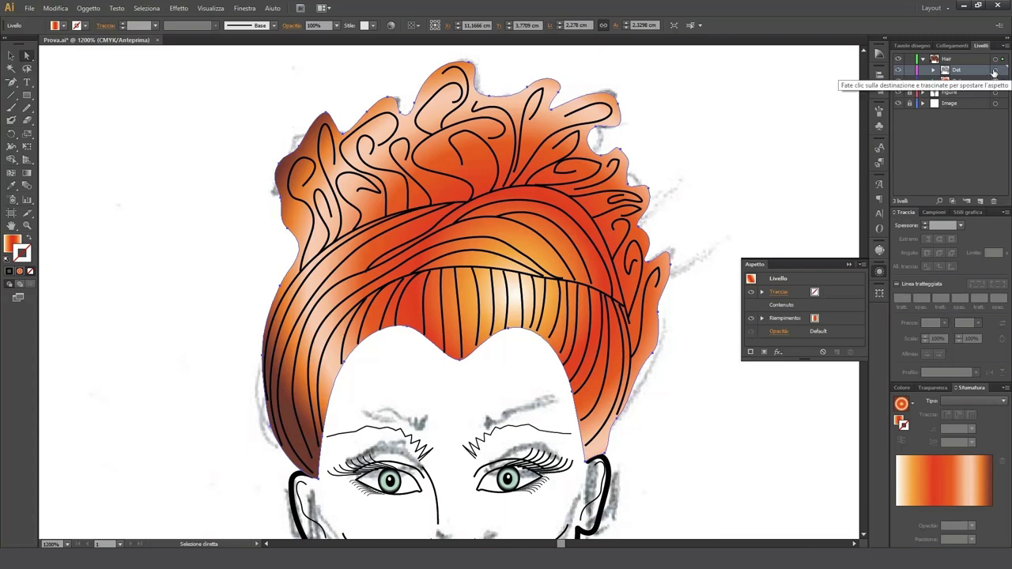
click(994, 72)
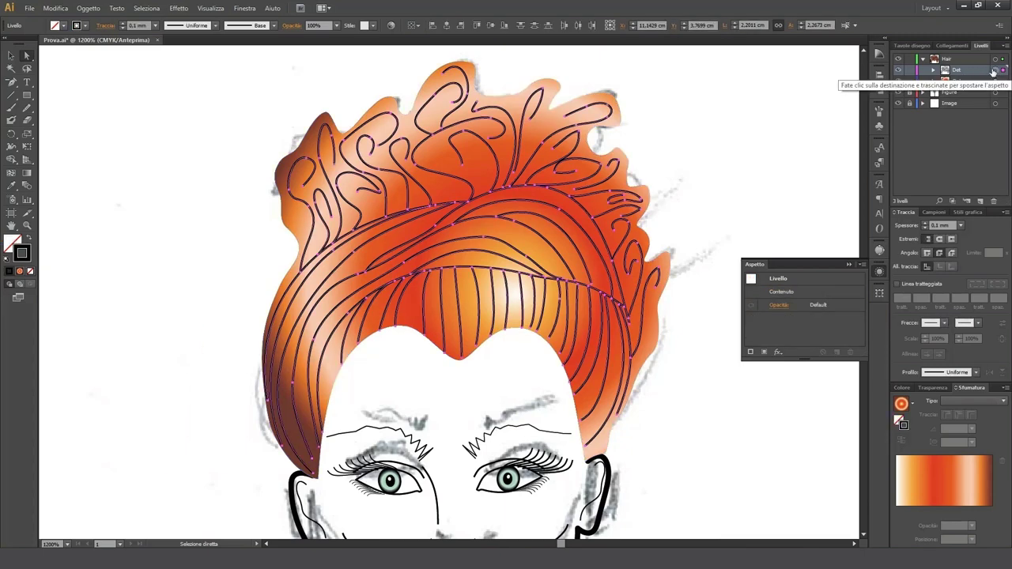
double_click(782, 292)
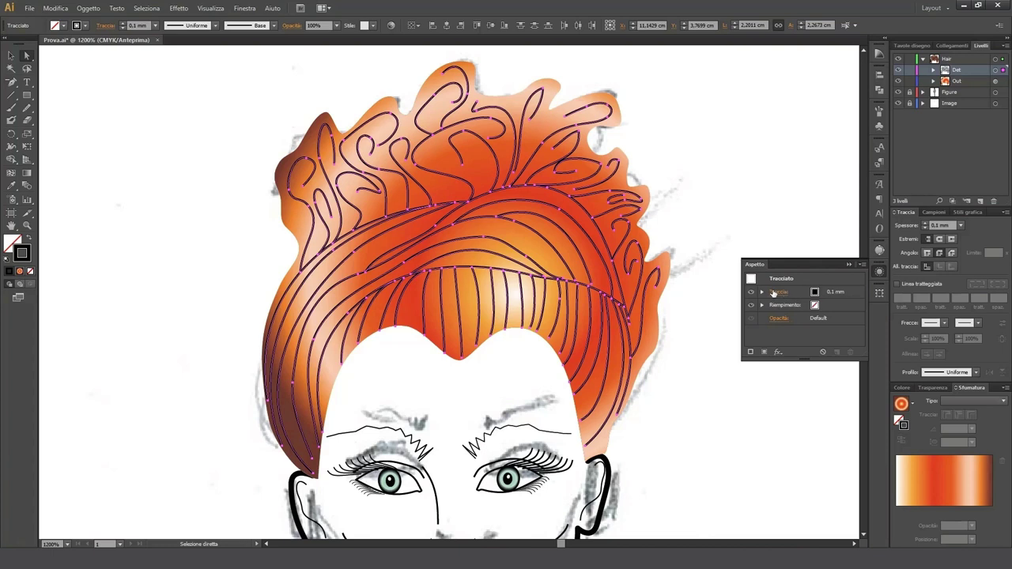
Give the hair strokes a tapered width profile instead of Uniform.
click(844, 291)
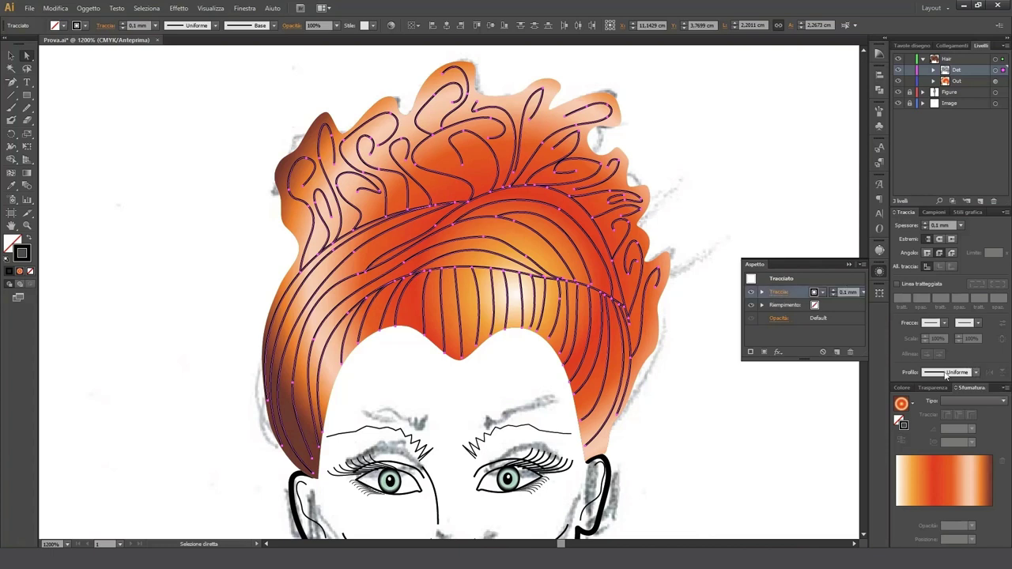
click(976, 373)
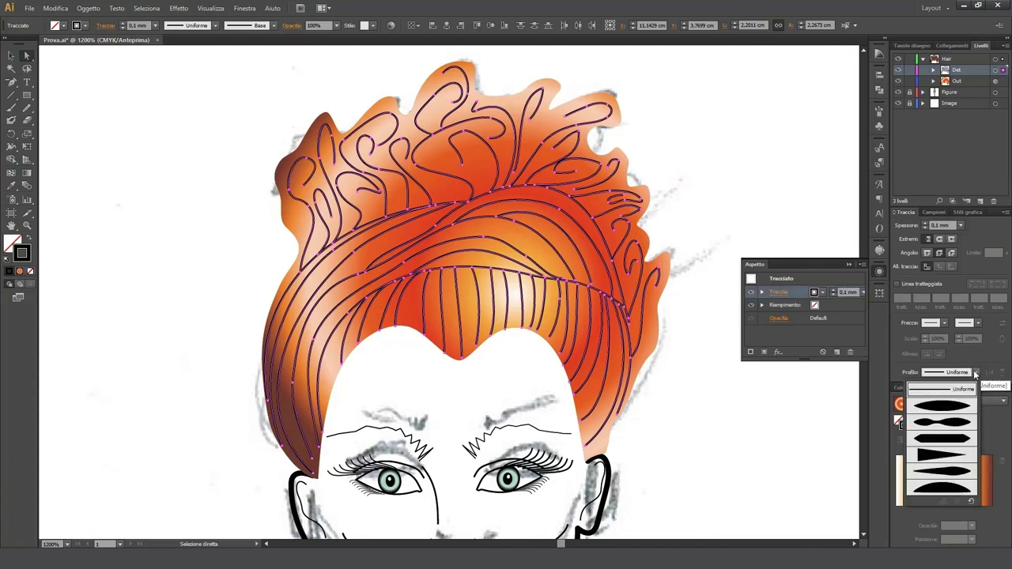
click(950, 405)
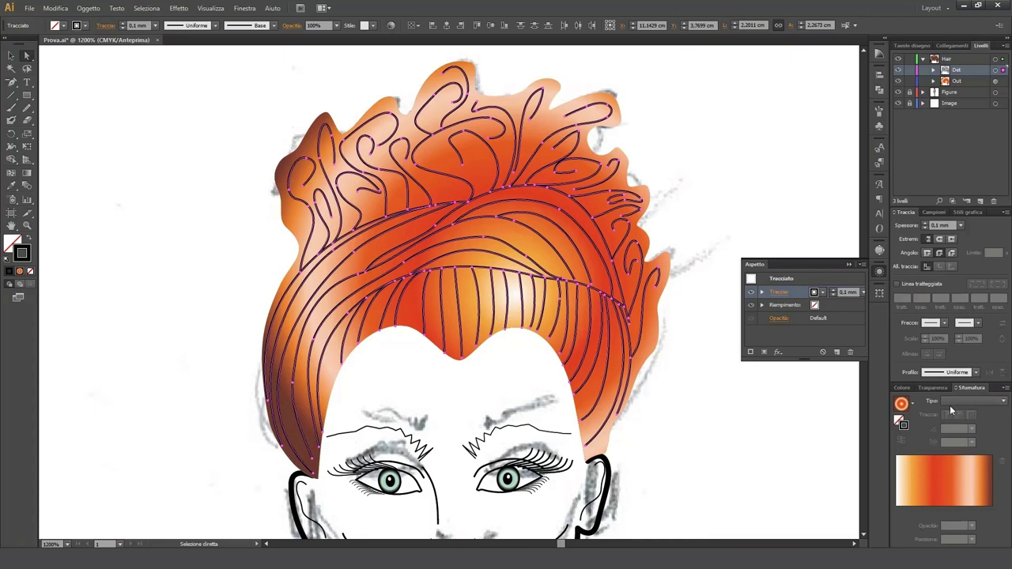
Colour the hair strokes with a dark brownish-purple swatch.
click(822, 293)
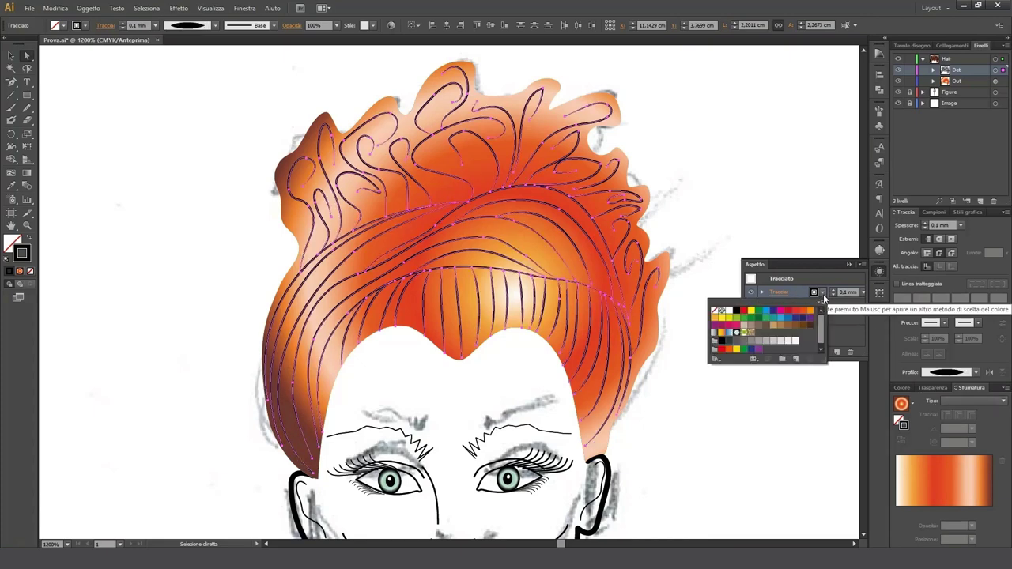
click(730, 344)
click(729, 345)
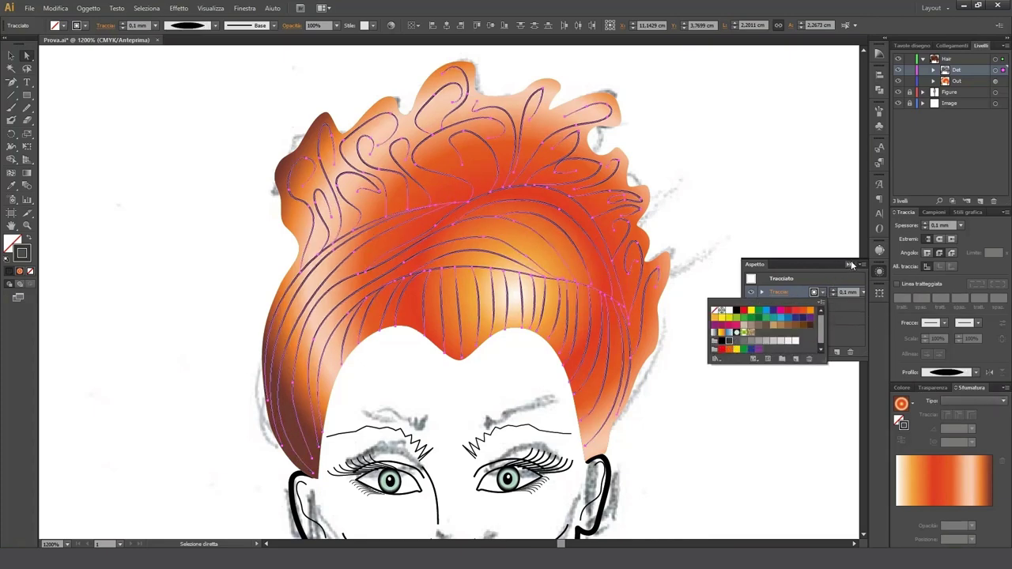
click(852, 265)
Collapse the Hair layer, drag it into Figure, collapse Figure, and deselect all.
click(922, 59)
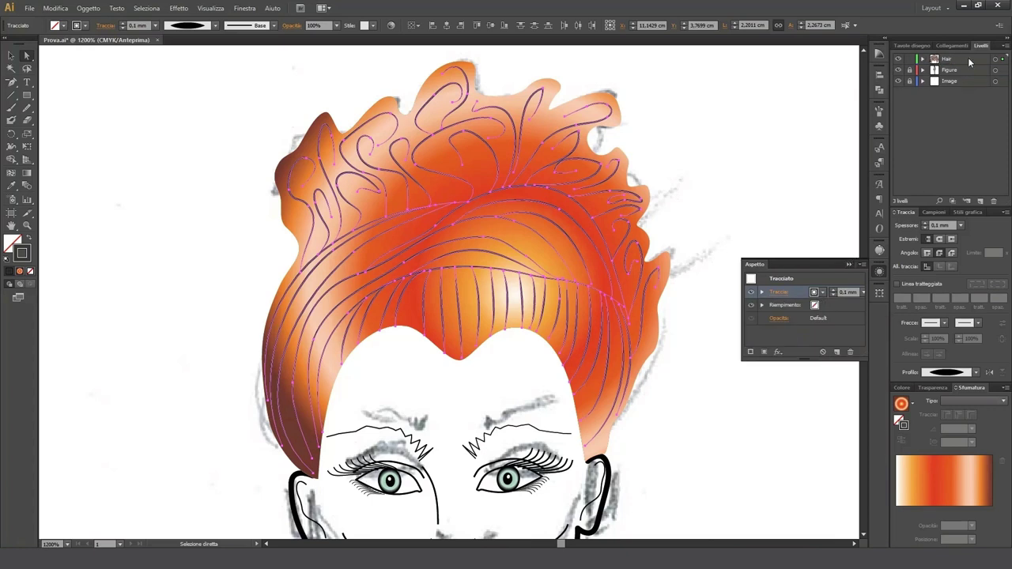
click(968, 57)
click(995, 58)
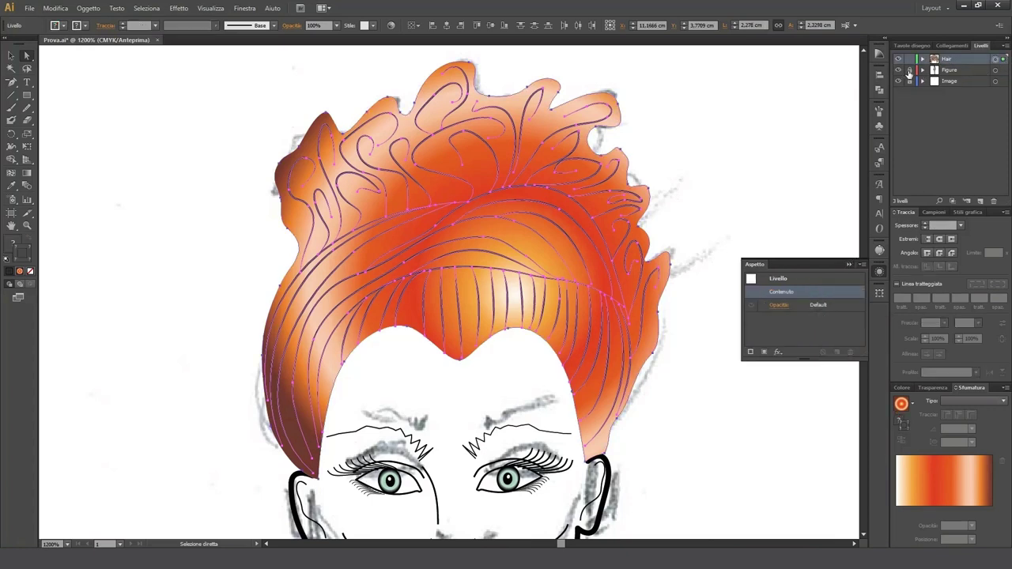
drag(965, 56, 963, 69)
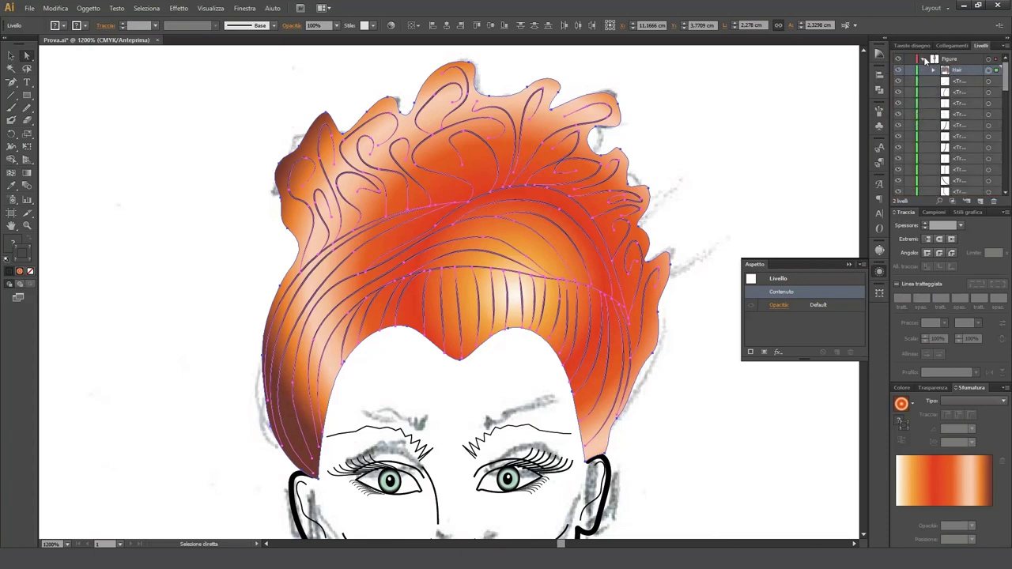
click(922, 58)
click(721, 171)
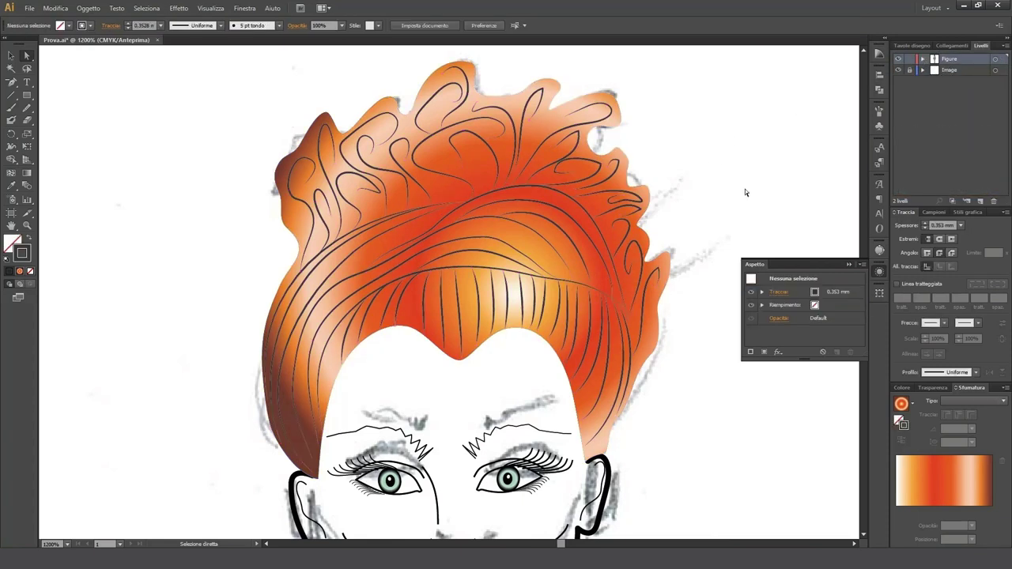
Zoom out twice and pan to centre the entire fashion figure with its gradient hair.
key(ctrl+minus)
key(ctrl+minus)
key(ctrl+minus)
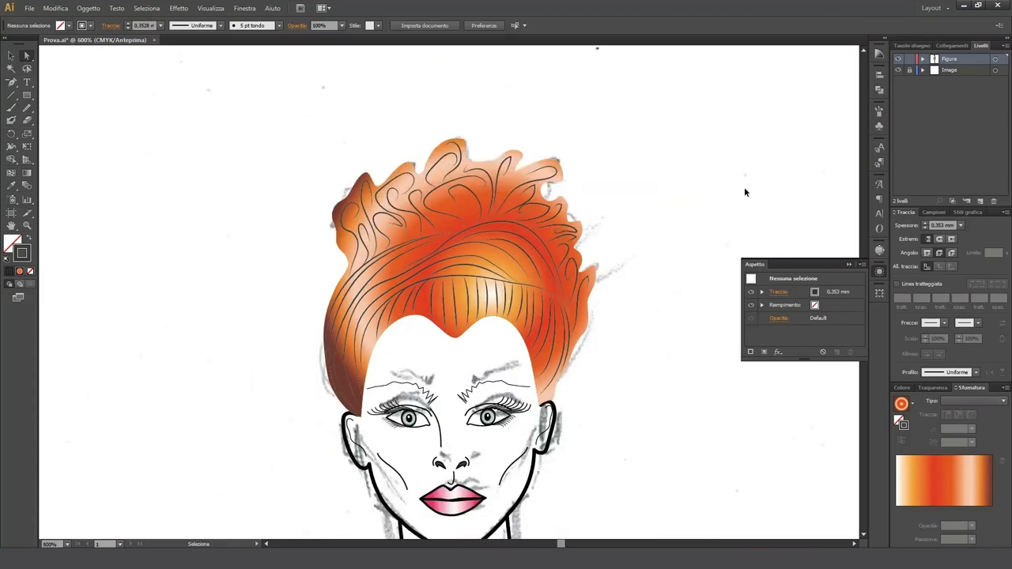
key(ctrl+minus)
key(ctrl+minus)
key(ctrl+minus)
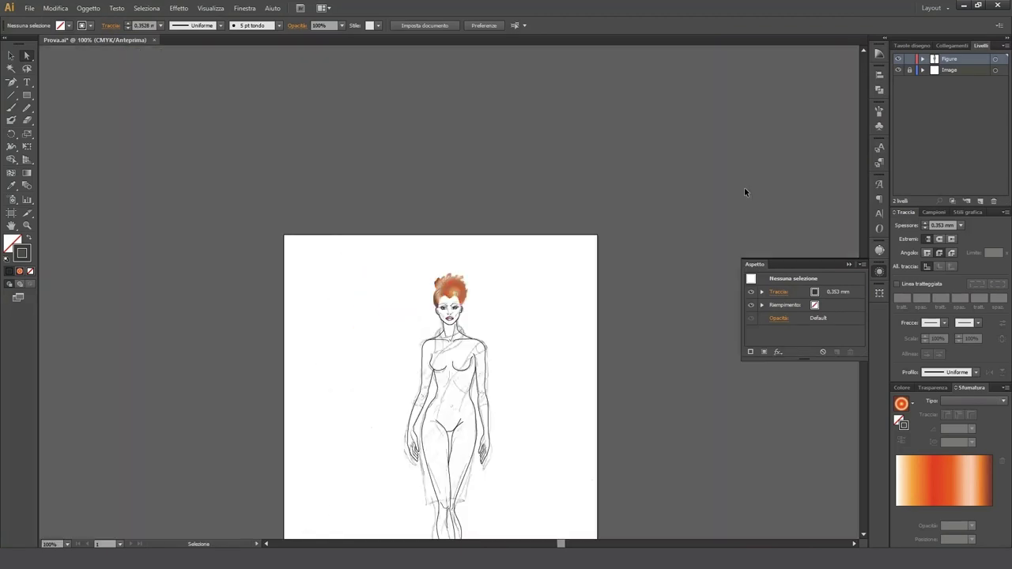
key(h)
drag(516, 375, 520, 300)
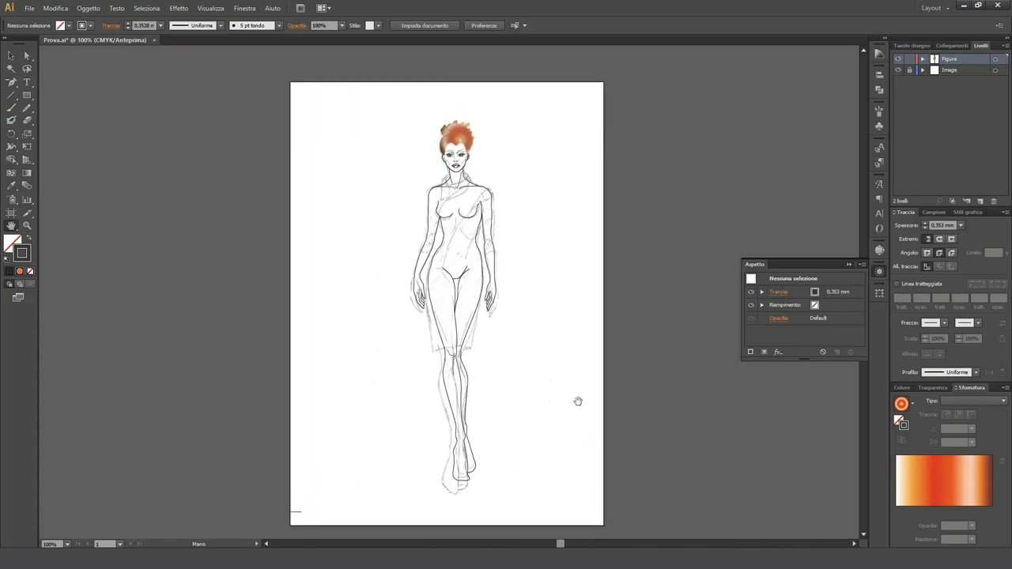